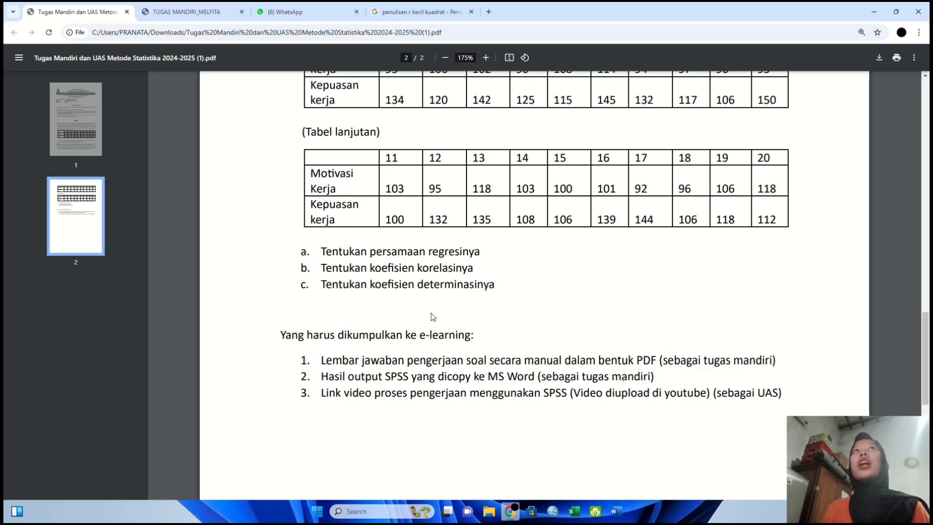
- Review the handwritten answers to question 3 in the assignment PDF, covering the data table, regression equation, correlation and determination coefficients
{"action": "left_click", "coordinate": [216, 15]}
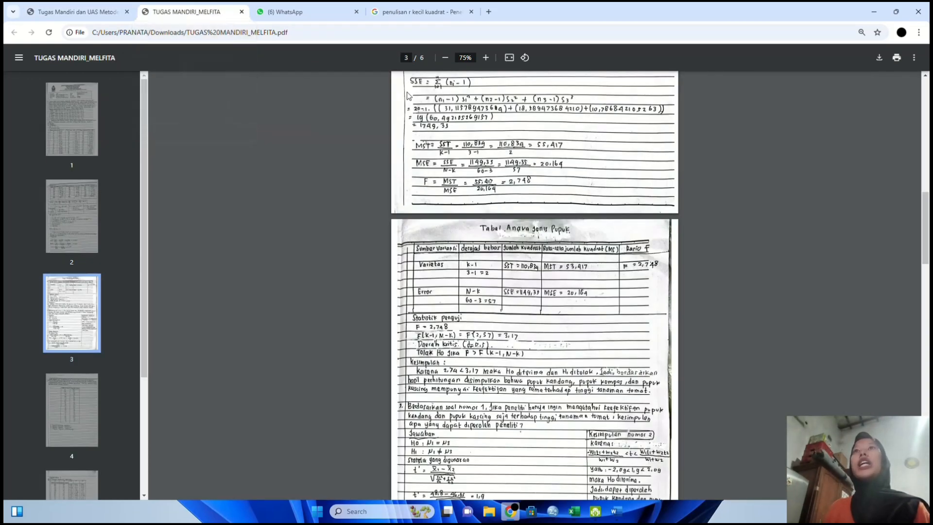
{"action": "scroll", "coordinate": [456, 242], "scroll_direction": "down", "scroll_amount": 5}
{"action": "scroll", "coordinate": [456, 241], "scroll_direction": "down", "scroll_amount": 15}
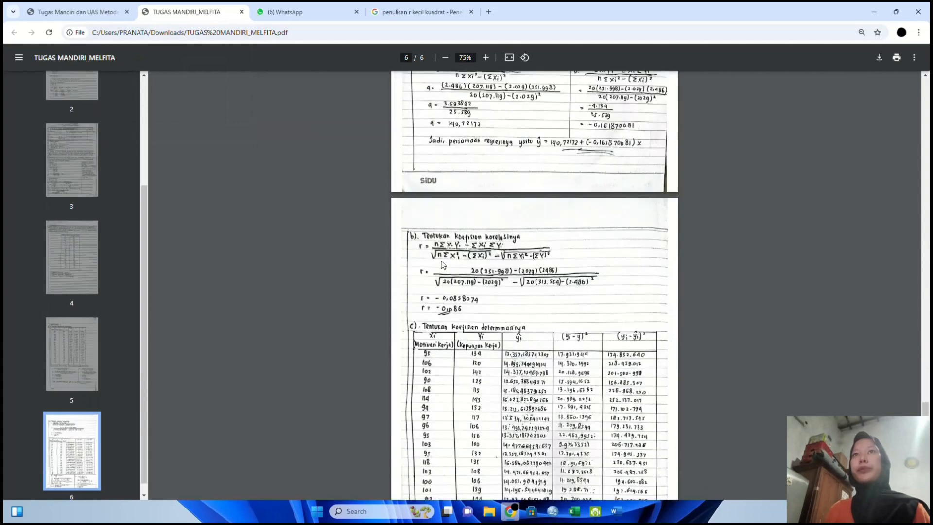
{"action": "scroll", "coordinate": [425, 252], "scroll_direction": "up", "scroll_amount": 5}
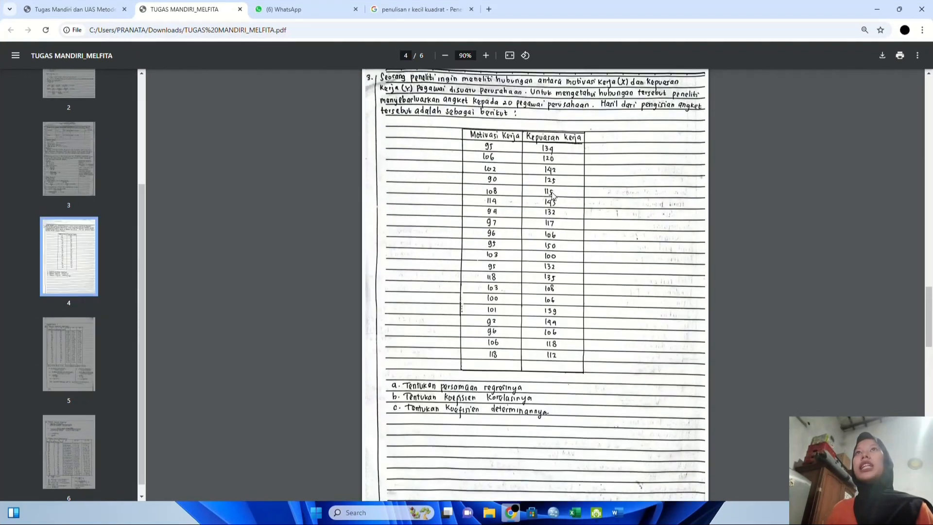
{"action": "scroll", "coordinate": [553, 196], "scroll_direction": "up", "scroll_amount": 1}
{"action": "scroll", "coordinate": [540, 226], "scroll_direction": "down", "scroll_amount": 7}
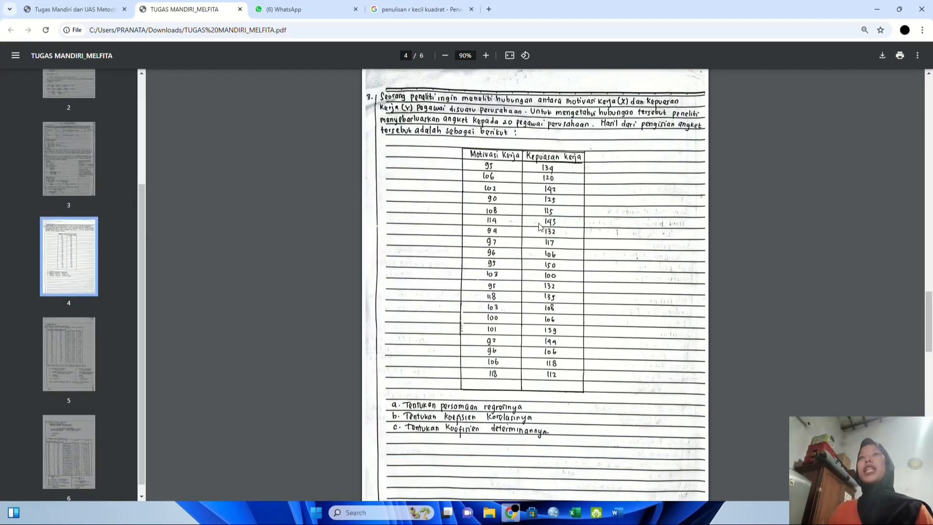
{"action": "scroll", "coordinate": [539, 226], "scroll_direction": "down", "scroll_amount": 2}
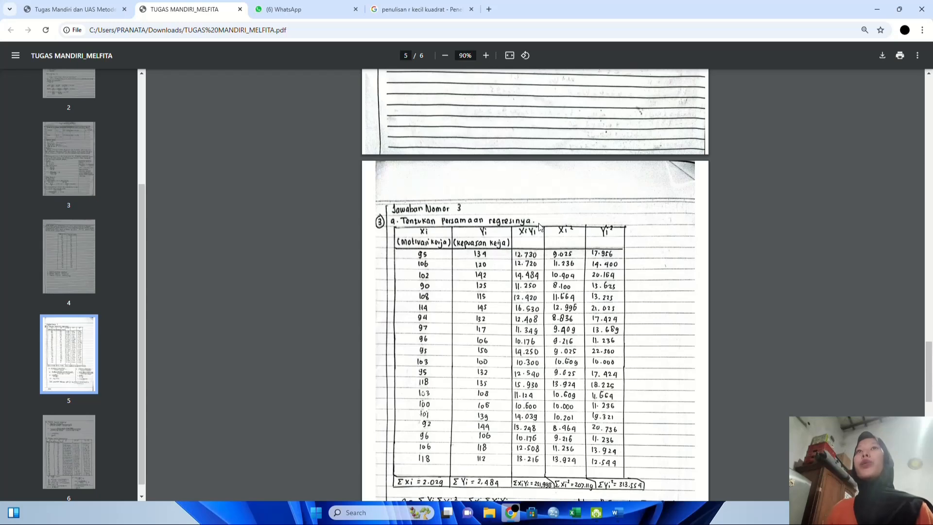
{"action": "scroll", "coordinate": [538, 225], "scroll_direction": "down", "scroll_amount": 1}
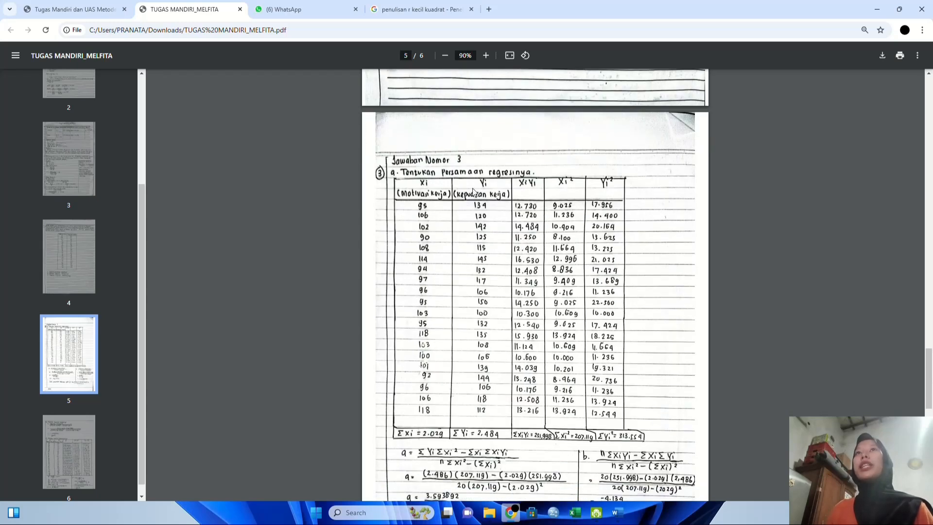
{"action": "scroll", "coordinate": [473, 191], "scroll_direction": "down", "scroll_amount": 10}
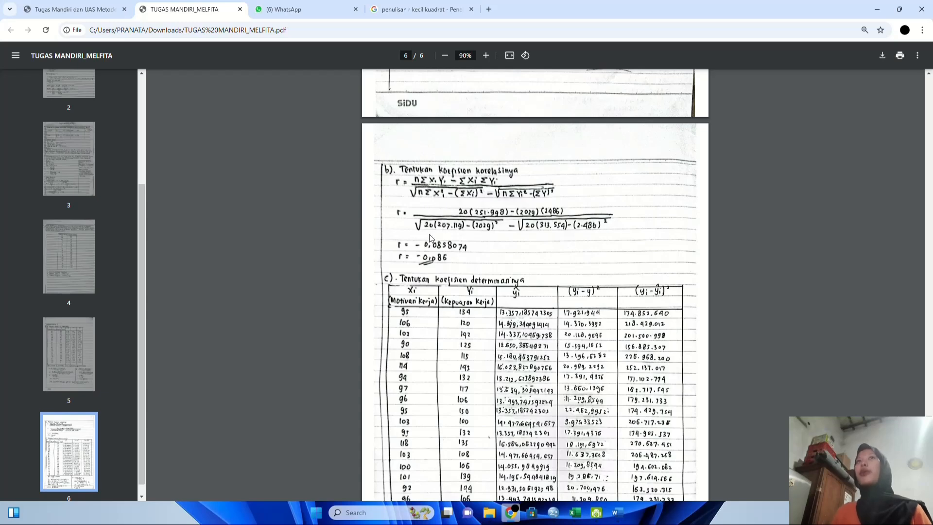
{"action": "scroll", "coordinate": [467, 311], "scroll_direction": "down", "scroll_amount": 2}
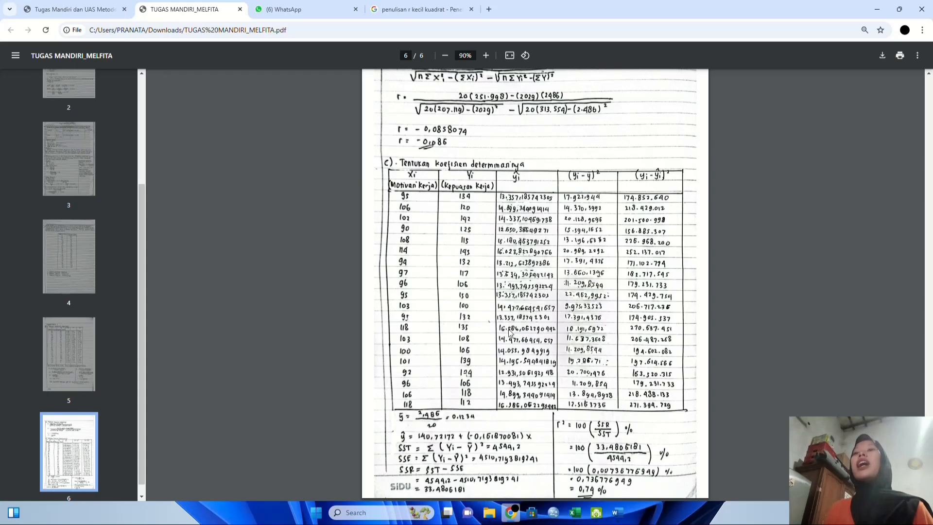
- Switch to SPSS Statistics and define the first variable with the name Motivasi_Kerja
{"action": "left_click", "coordinate": [560, 515]}
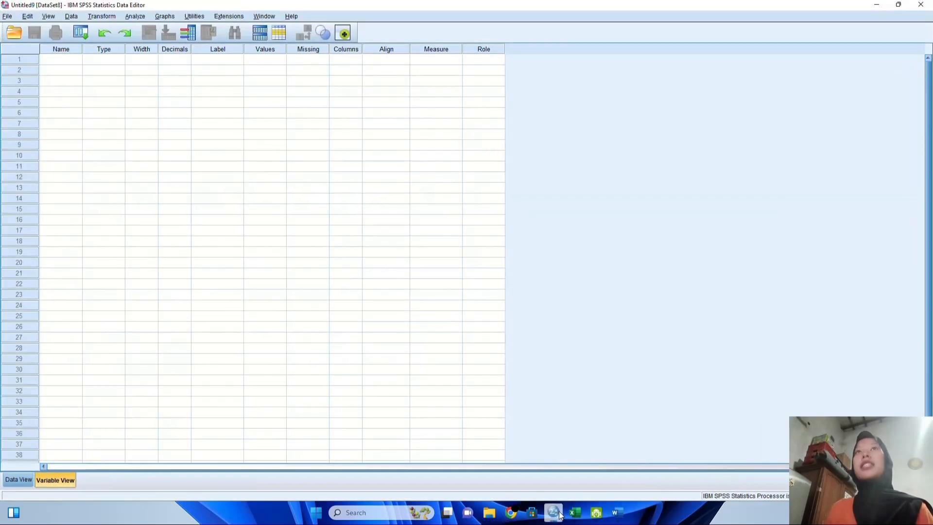
{"action": "double_click", "coordinate": [75, 65]}
{"action": "type", "text": "Motiv"}
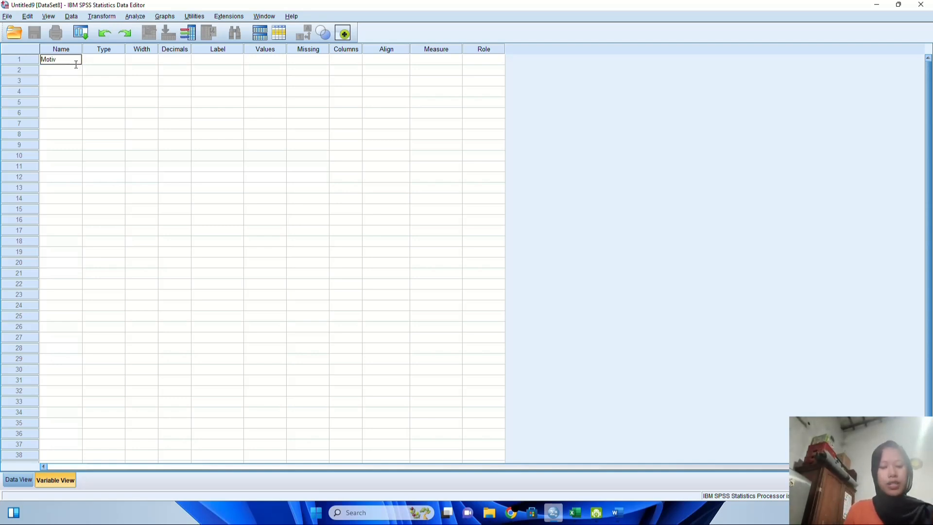
{"action": "type", "text": "asi("}
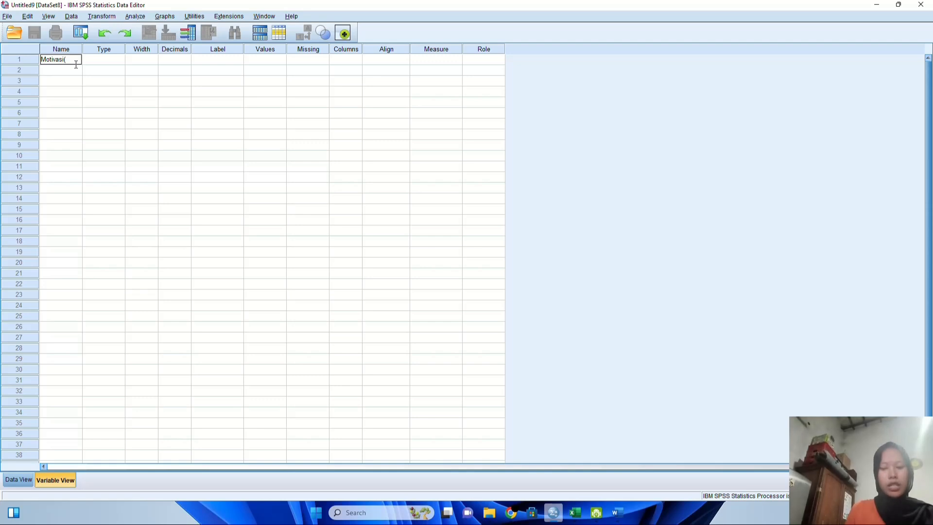
{"action": "key", "text": "BackSpace"}
{"action": "type", "text": "_K"}
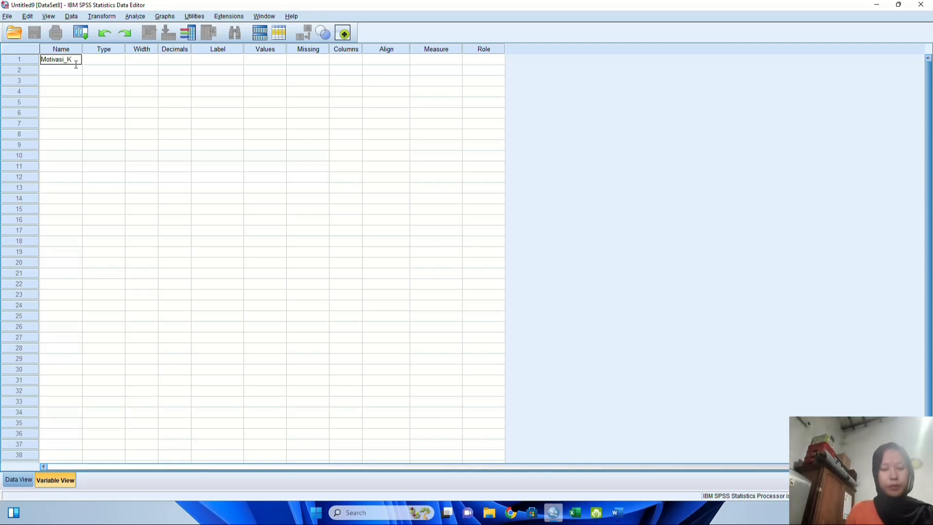
{"action": "type", "text": "erja"}
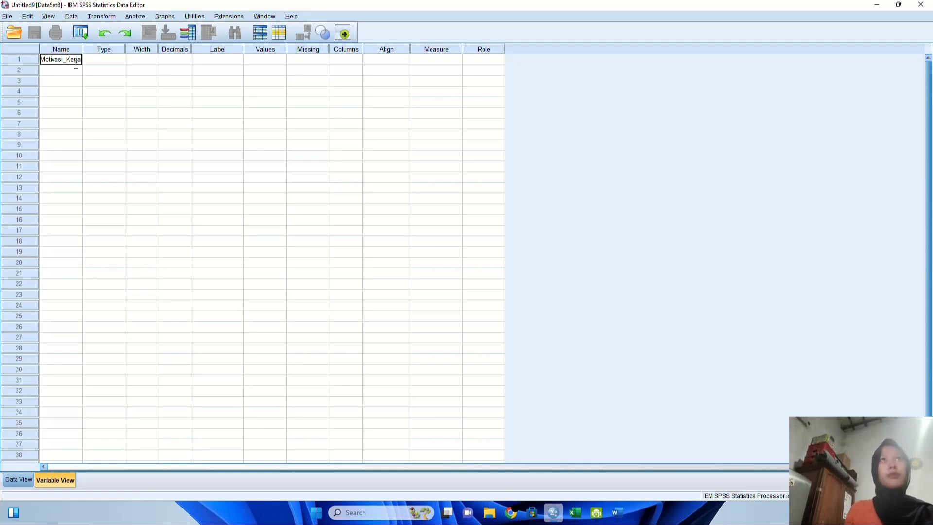
{"action": "key", "text": "Return"}
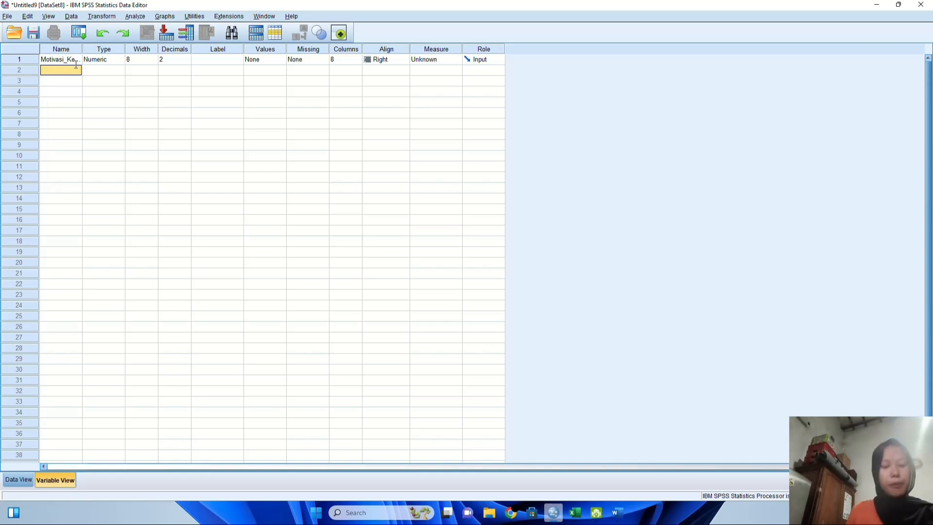
- Define the second variable with the name Kepuasan_Kerja
{"action": "type", "text": "K"}
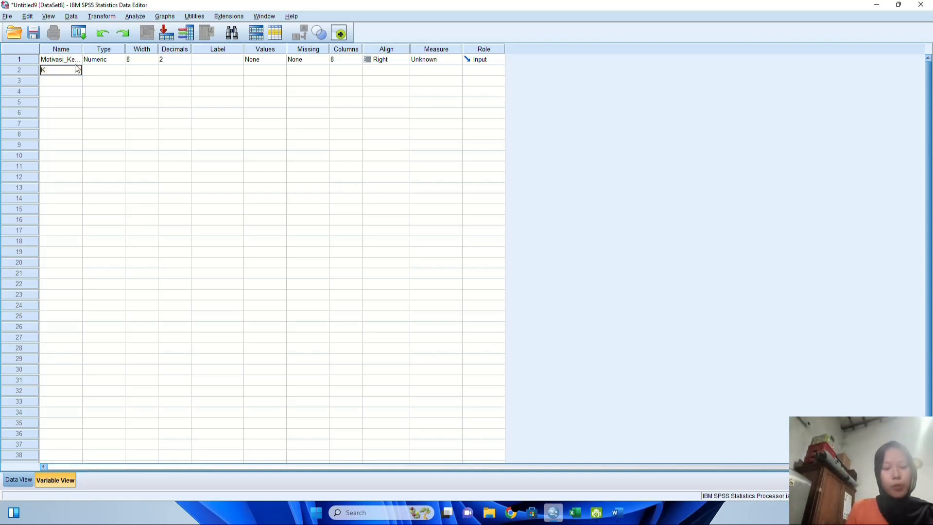
{"action": "type", "text": "epuasan"}
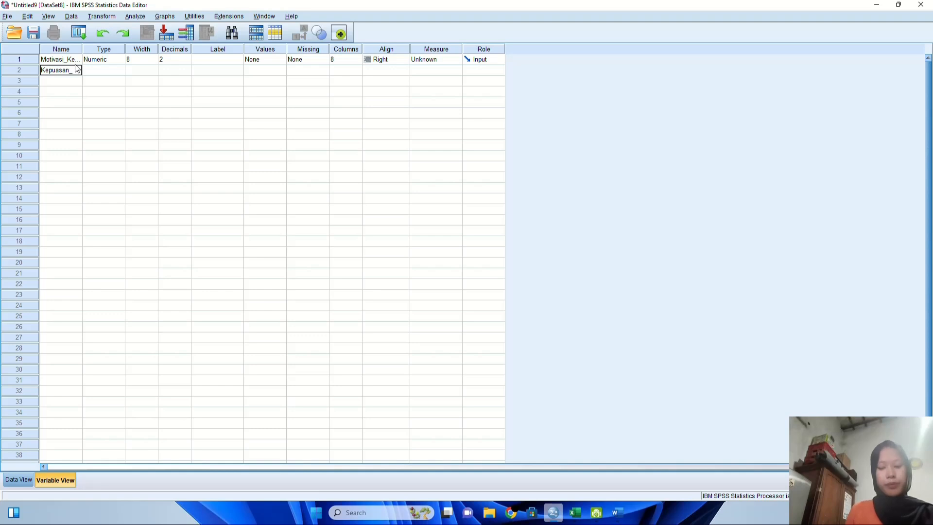
{"action": "type", "text": "_KE"}
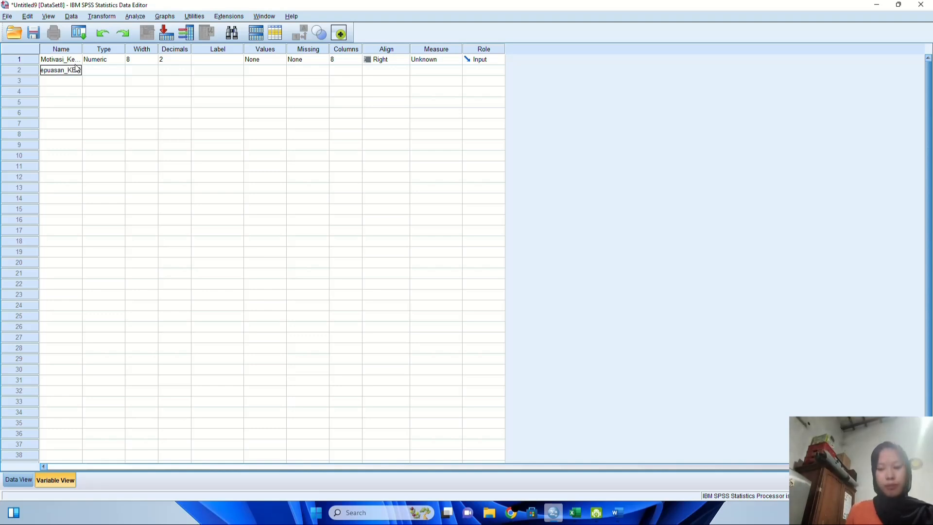
{"action": "key", "text": "BackSpace"}
{"action": "key", "text": "BackSpace"}
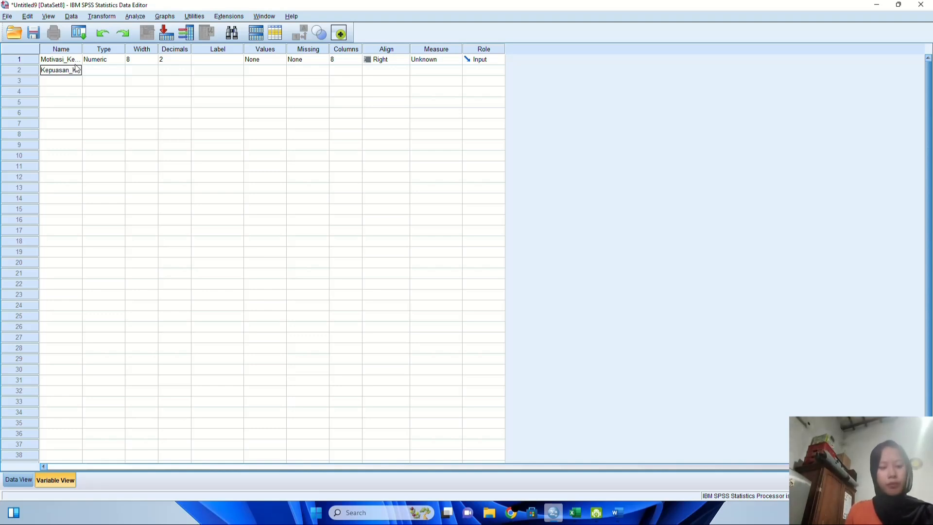
{"action": "type", "text": "erja"}
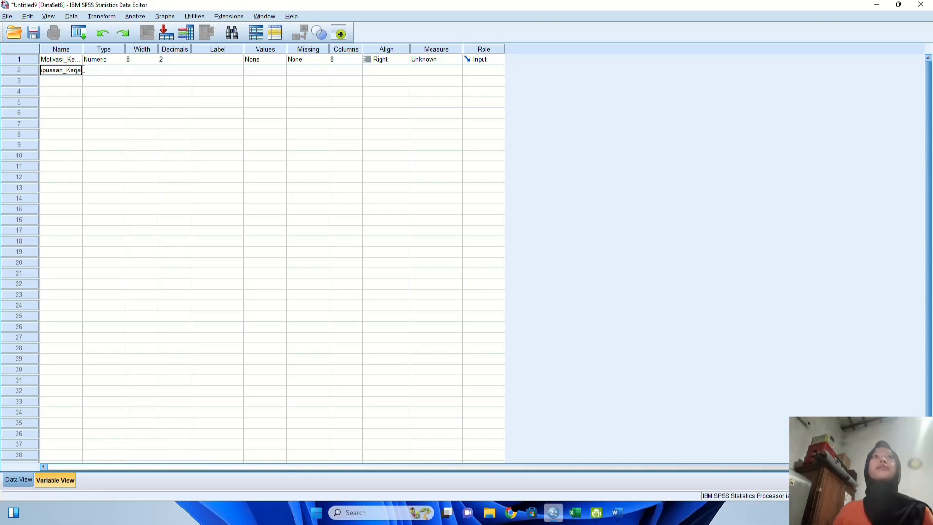
{"action": "left_click", "coordinate": [85, 70]}
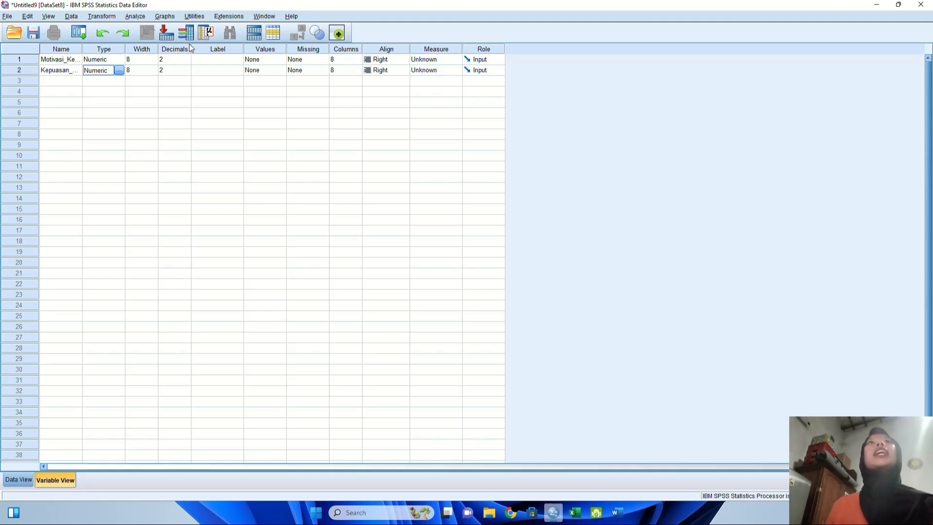
- Set the decimals of both variables to 0 and label Motivasi_Kerja as X and Kepuasan_Kerja as Y
{"action": "left_click", "coordinate": [178, 62]}
{"action": "left_click", "coordinate": [186, 62]}
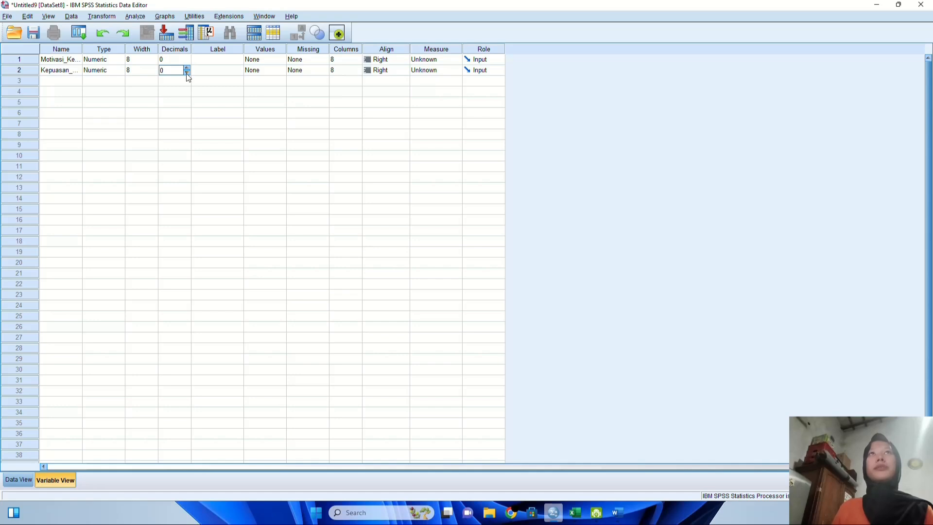
{"action": "left_click", "coordinate": [217, 59]}
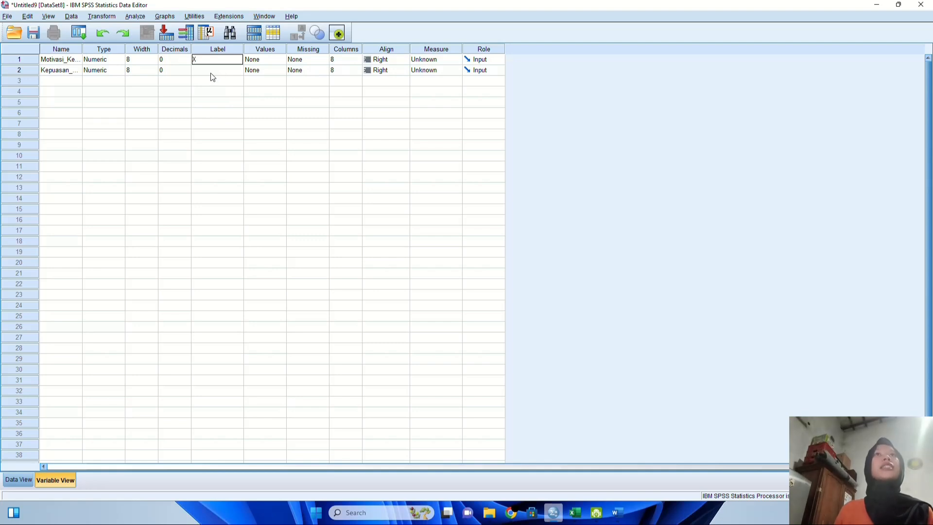
{"action": "left_click", "coordinate": [212, 73]}
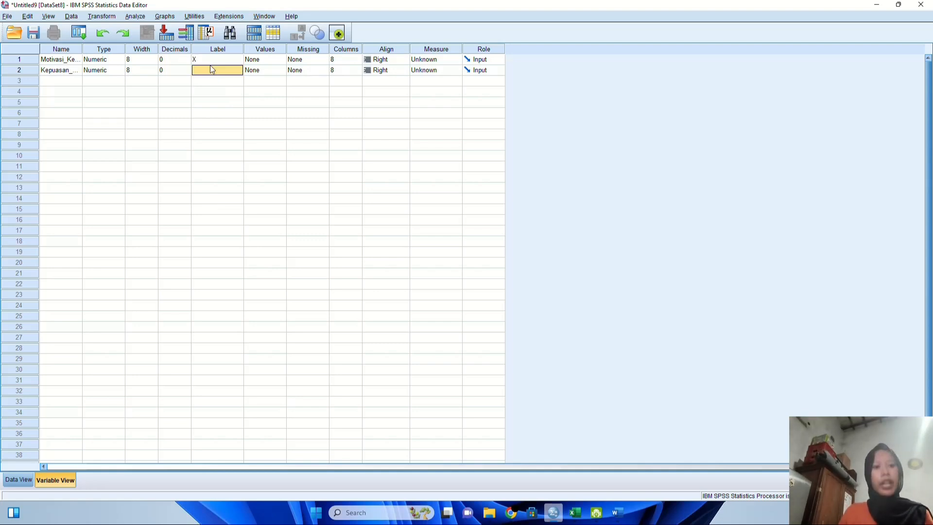
{"action": "type", "text": "Y"}
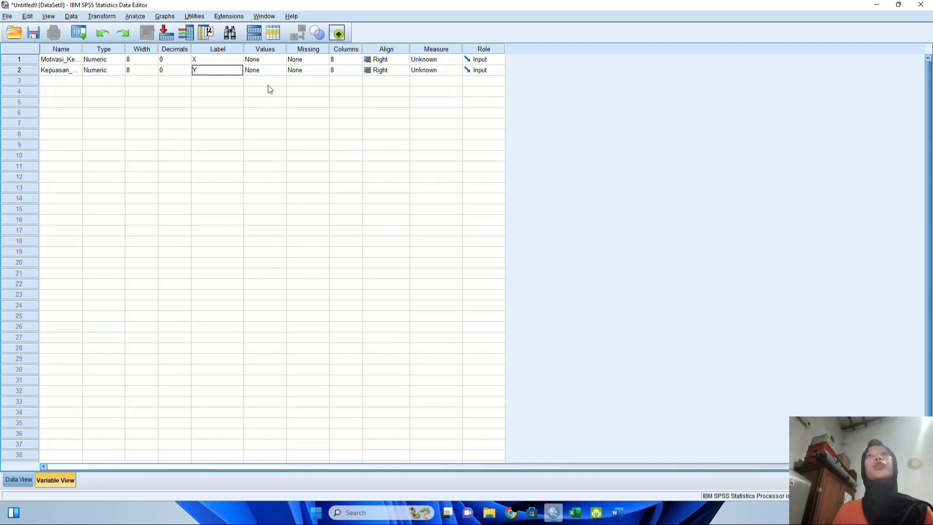
- Set the measurement level of both variables to Scale and widen their columns in the data grid to fit the full names
{"action": "left_click", "coordinate": [438, 62]}
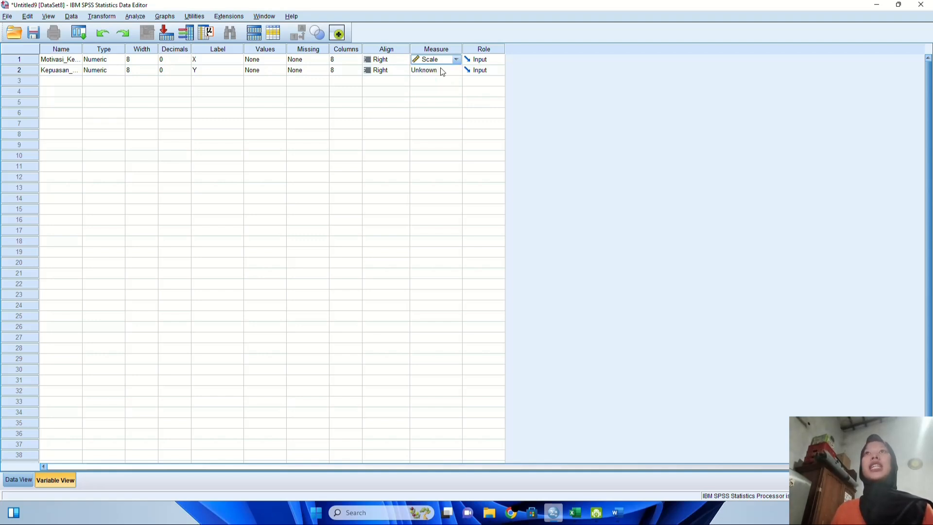
{"action": "left_click", "coordinate": [442, 70]}
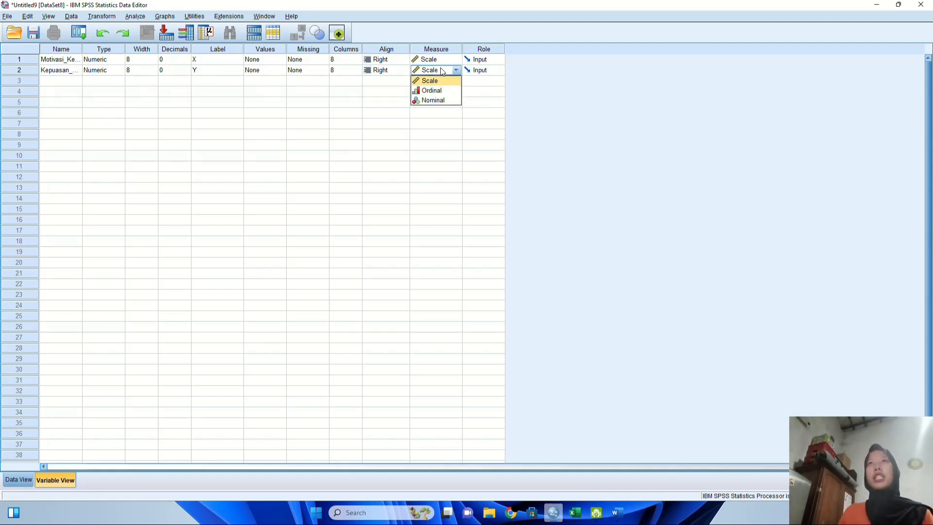
{"action": "left_click", "coordinate": [442, 71]}
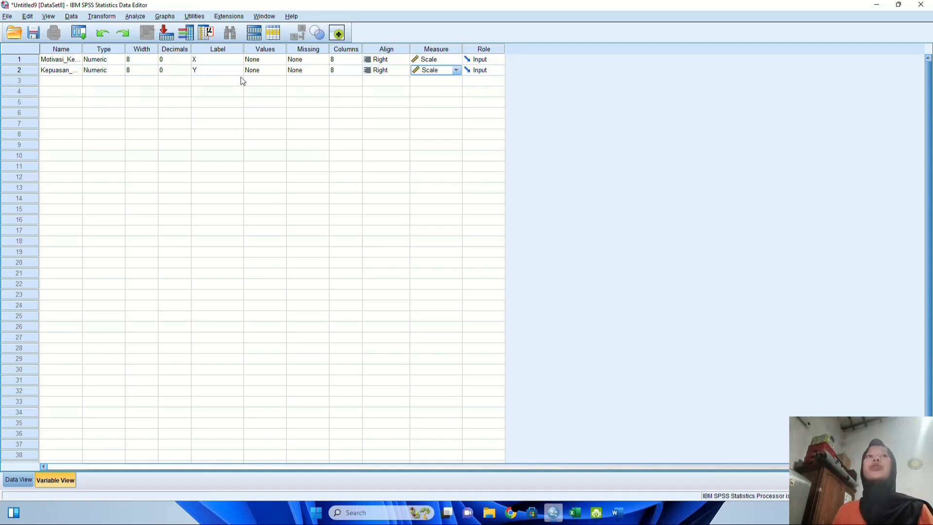
{"action": "left_click", "coordinate": [22, 477]}
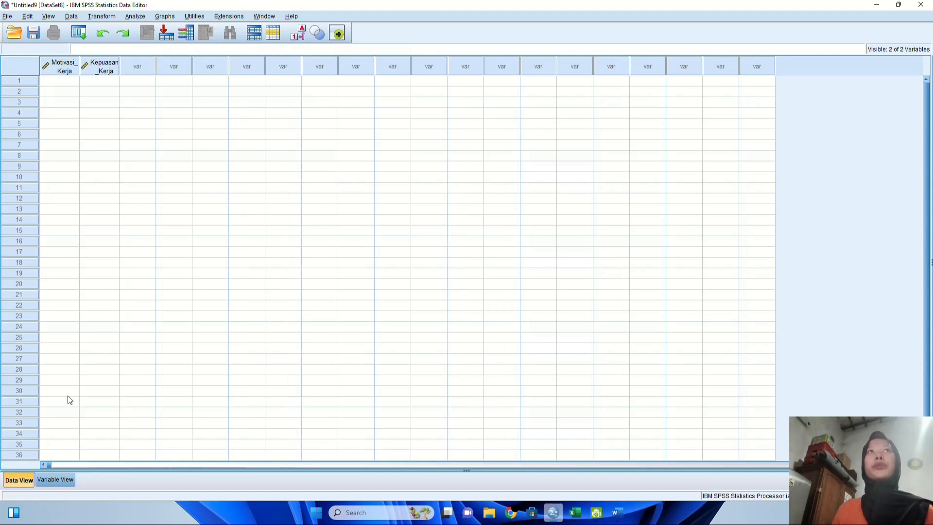
{"action": "left_click_drag", "start_coordinate": [80, 62], "coordinate": [181, 68]}
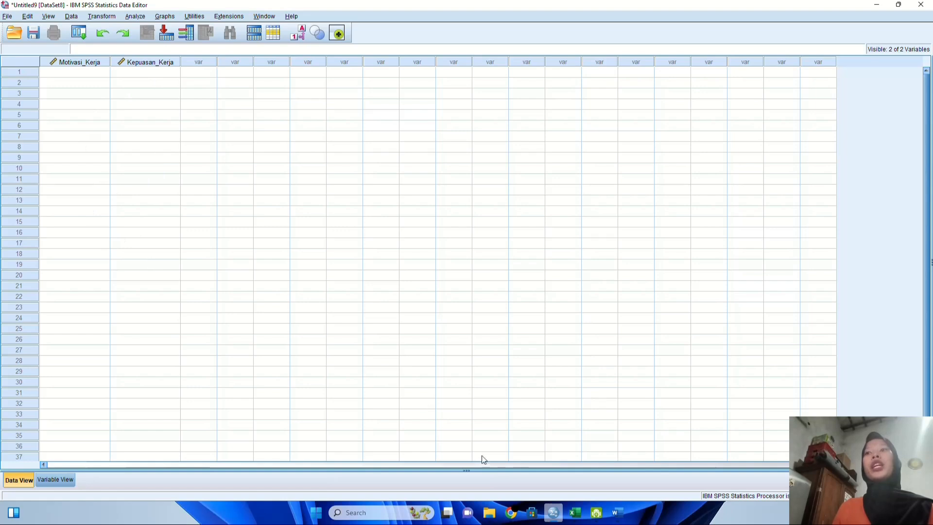
- Copy the Motivasi Kerja values in A2:A21 of the Excel workbook Book1 and paste them into the Motivasi_Kerja column in SPSS from row 1
{"action": "left_click", "coordinate": [575, 515]}
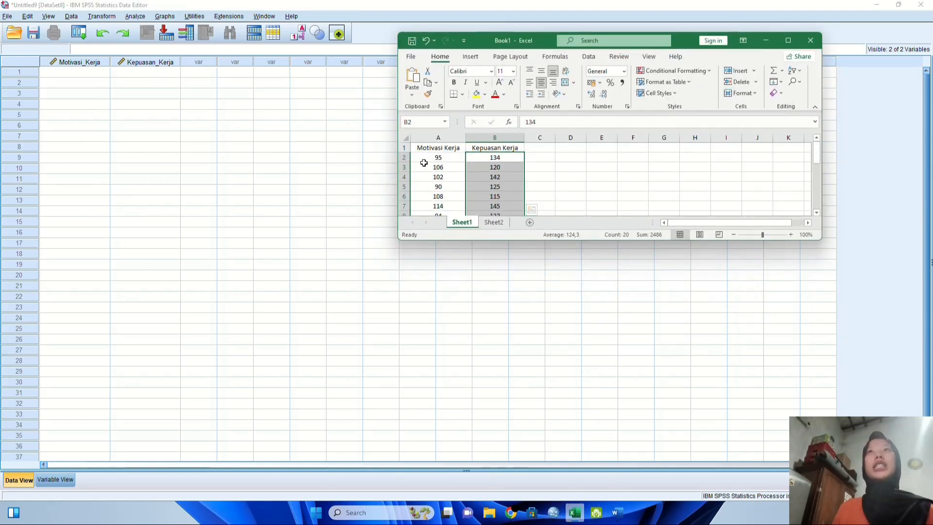
{"action": "left_click_drag", "start_coordinate": [425, 157], "coordinate": [444, 196]}
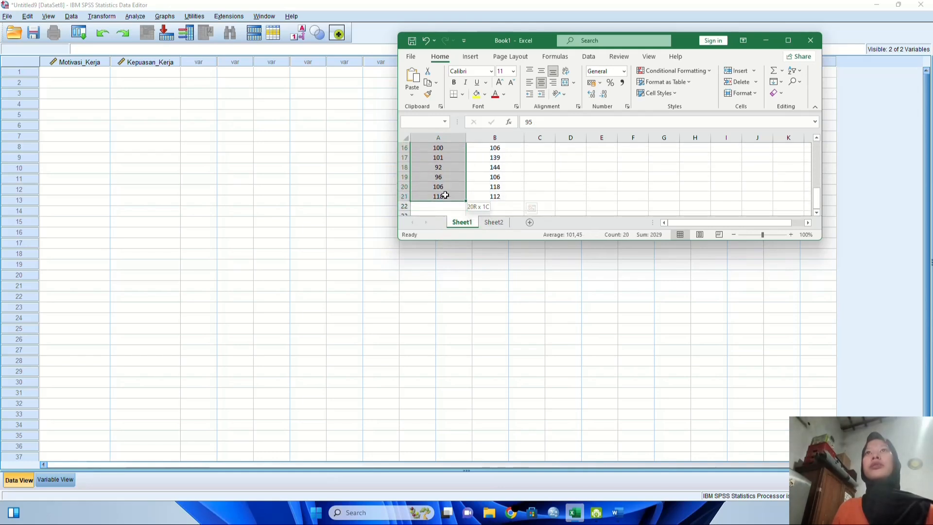
{"action": "right_click", "coordinate": [446, 197]}
{"action": "left_click", "coordinate": [470, 216]}
{"action": "scroll", "coordinate": [437, 185], "scroll_direction": "up", "scroll_amount": 5}
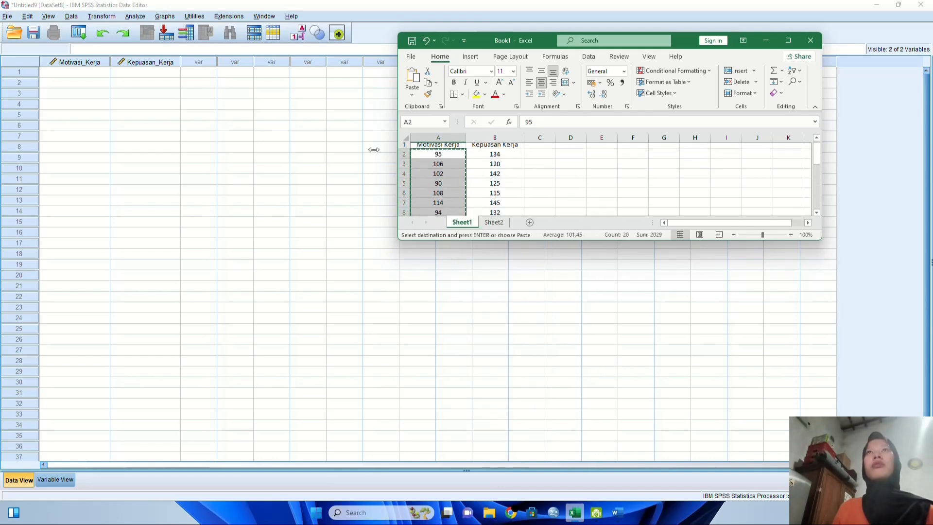
{"action": "left_click", "coordinate": [80, 72]}
{"action": "right_click", "coordinate": [83, 72]}
{"action": "left_click", "coordinate": [102, 127]}
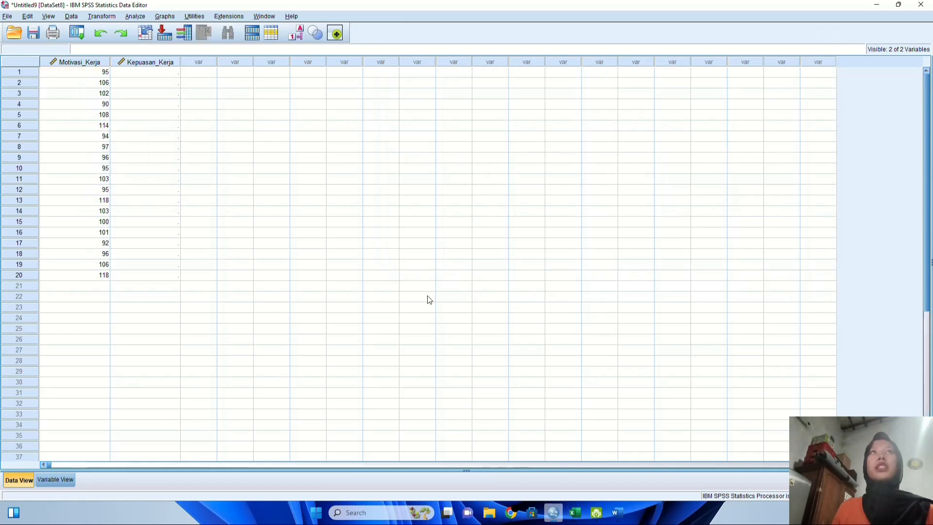
- Copy the Kepuasan Kerja values in B2:B21 of the Excel workbook Book1 and paste them into the Kepuasan_Kerja column in SPSS from row 1
{"action": "left_click", "coordinate": [574, 512]}
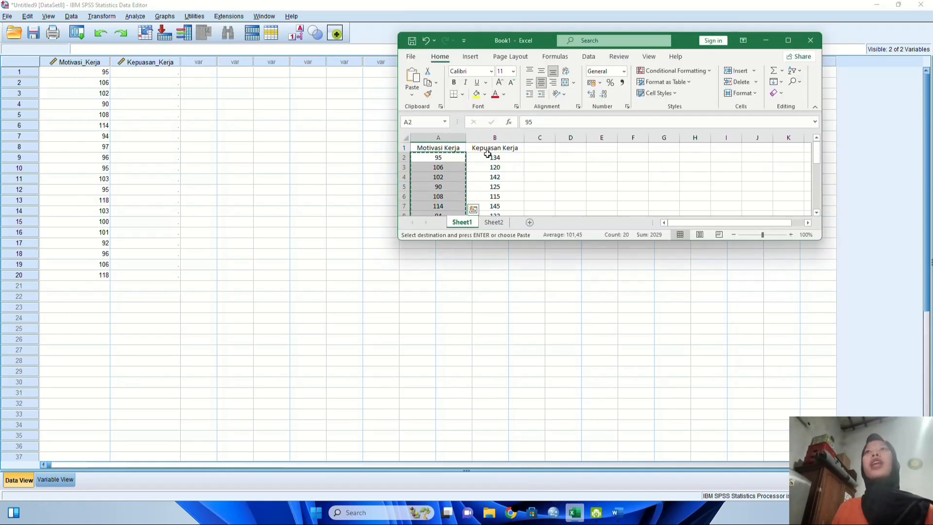
{"action": "left_click_drag", "start_coordinate": [478, 158], "coordinate": [498, 196]}
{"action": "right_click", "coordinate": [498, 196]}
{"action": "left_click", "coordinate": [527, 214]}
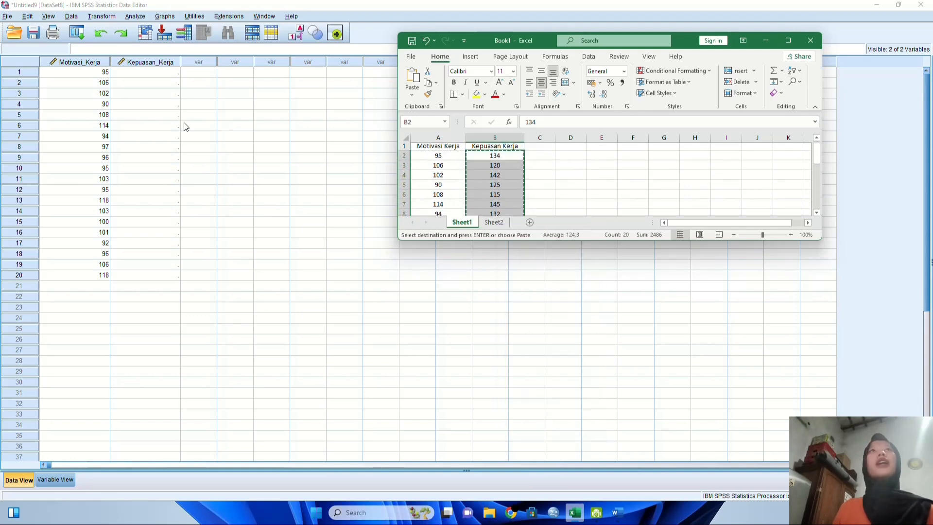
{"action": "right_click", "coordinate": [165, 69]}
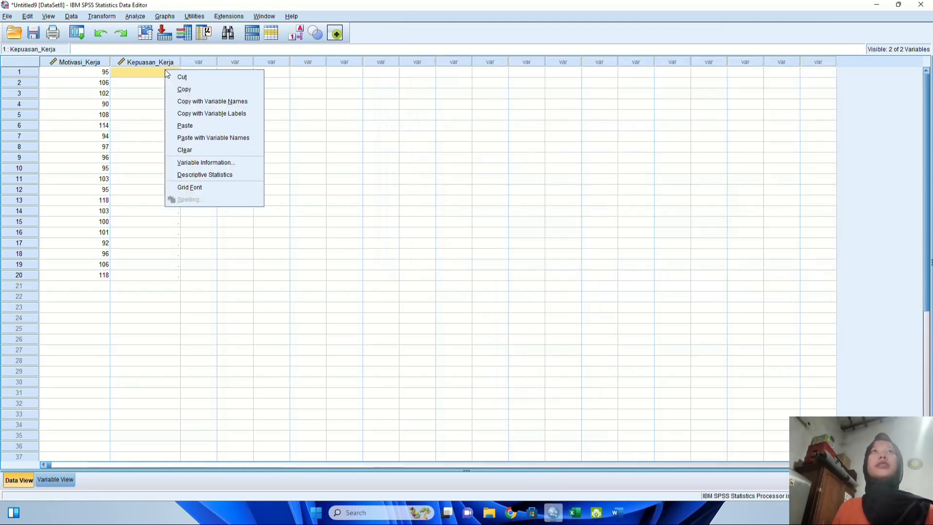
{"action": "left_click", "coordinate": [181, 124]}
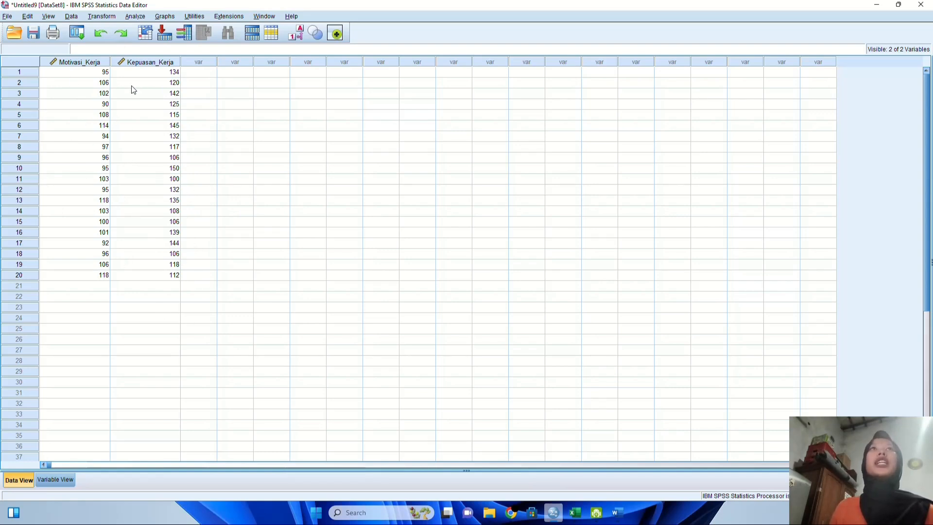
- Run a linear regression with Kepuasan_Kerja (Y) as the dependent variable and Motivasi_Kerja (X) as the independent variable, using the Enter method
{"action": "left_click", "coordinate": [70, 480]}
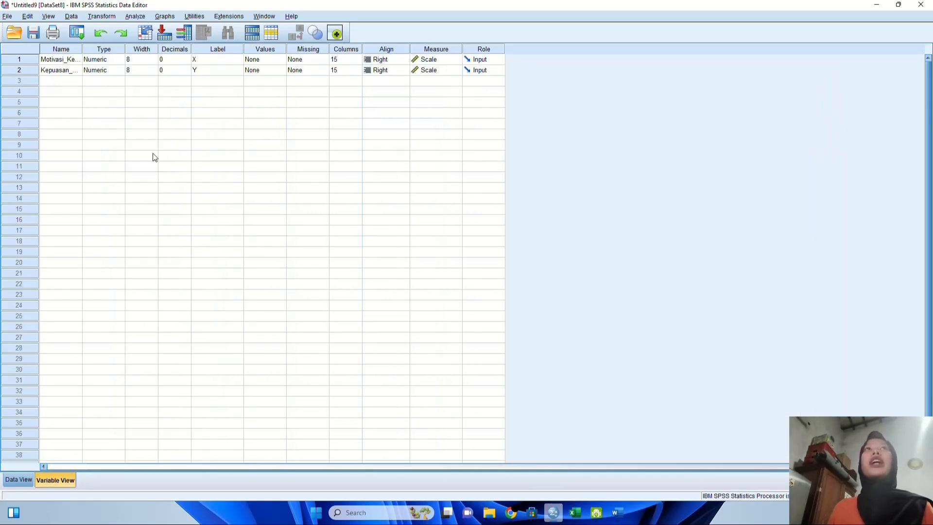
{"action": "left_click", "coordinate": [131, 18]}
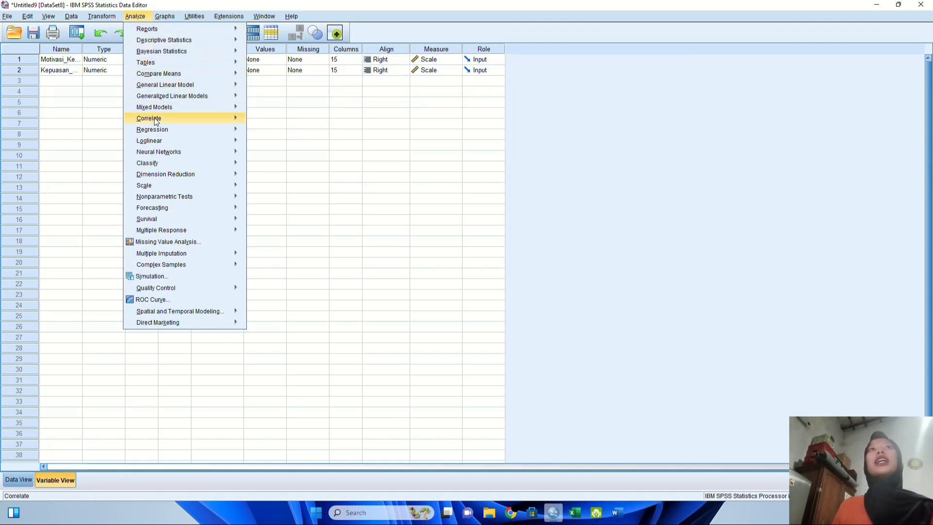
{"action": "mouse_move", "coordinate": [162, 131]}
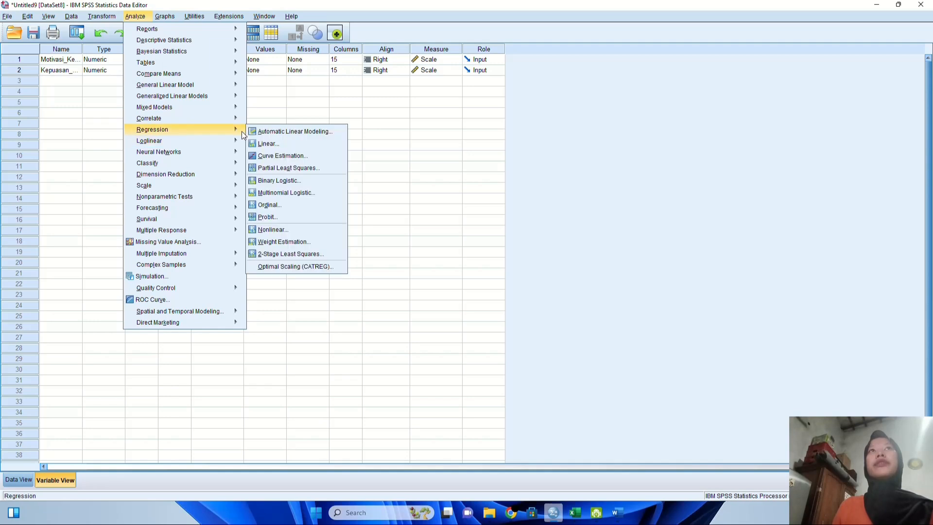
{"action": "left_click", "coordinate": [256, 143]}
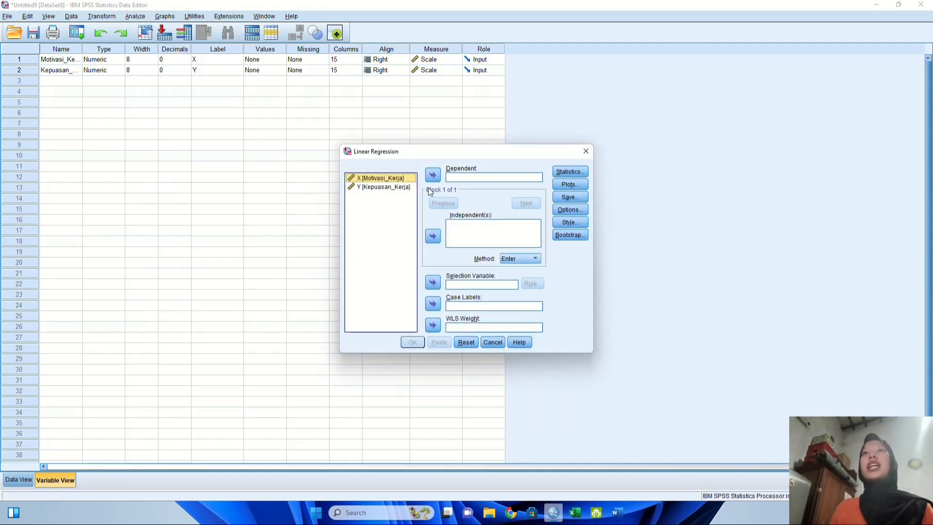
{"action": "left_click", "coordinate": [432, 237]}
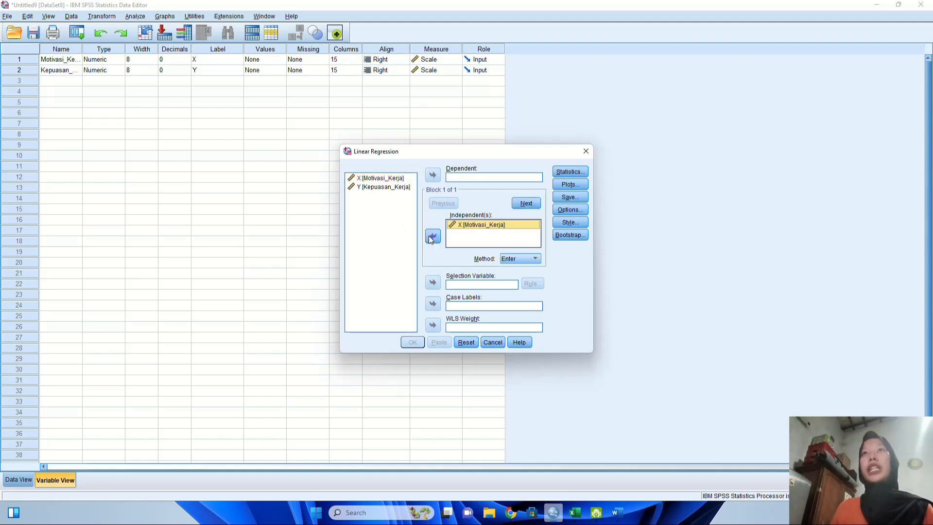
{"action": "left_click", "coordinate": [386, 187]}
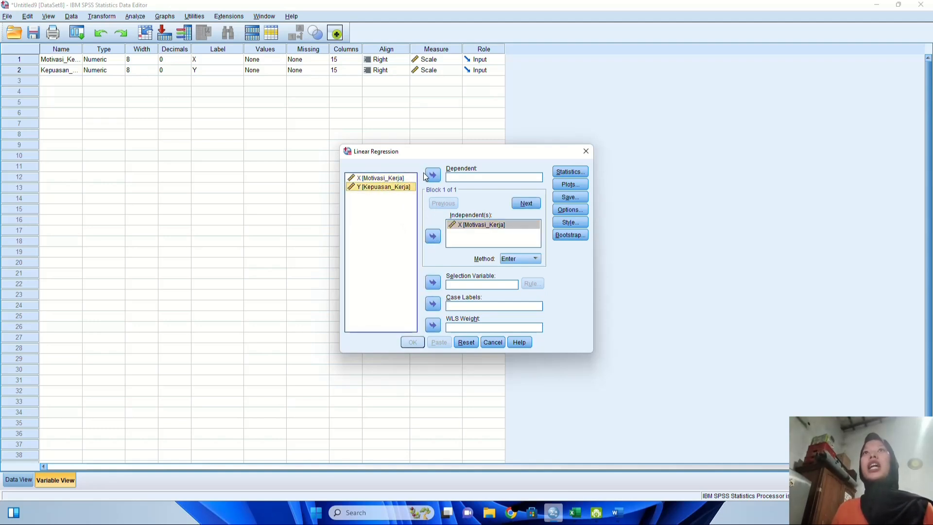
{"action": "left_click", "coordinate": [432, 176]}
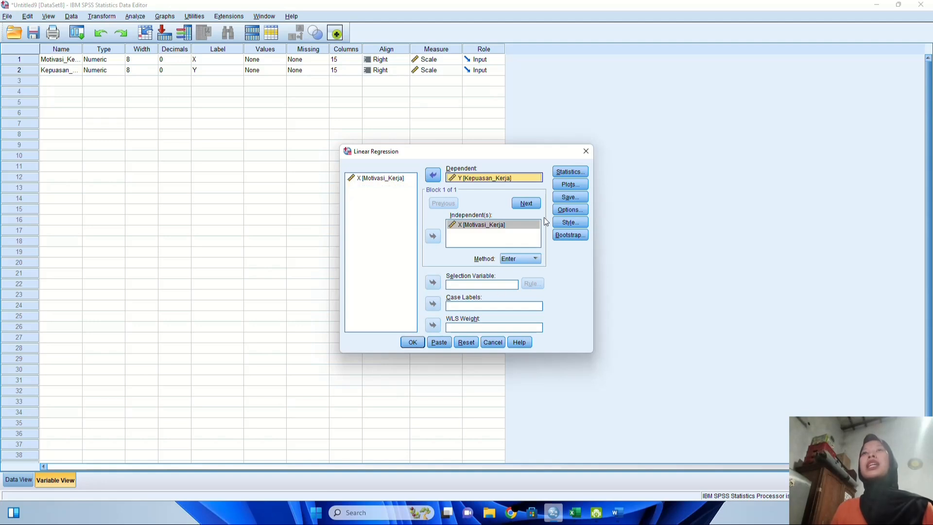
{"action": "left_click", "coordinate": [412, 343]}
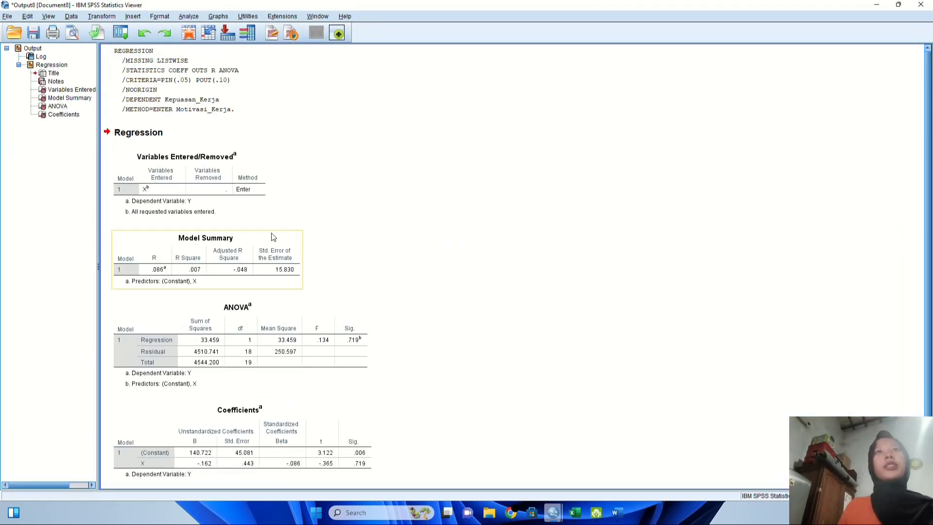
- Place the regression output beside the handwritten solution PDF and compare the Coefficients table with the manually calculated regression equation
{"action": "scroll", "coordinate": [273, 238], "scroll_direction": "down", "scroll_amount": 1}
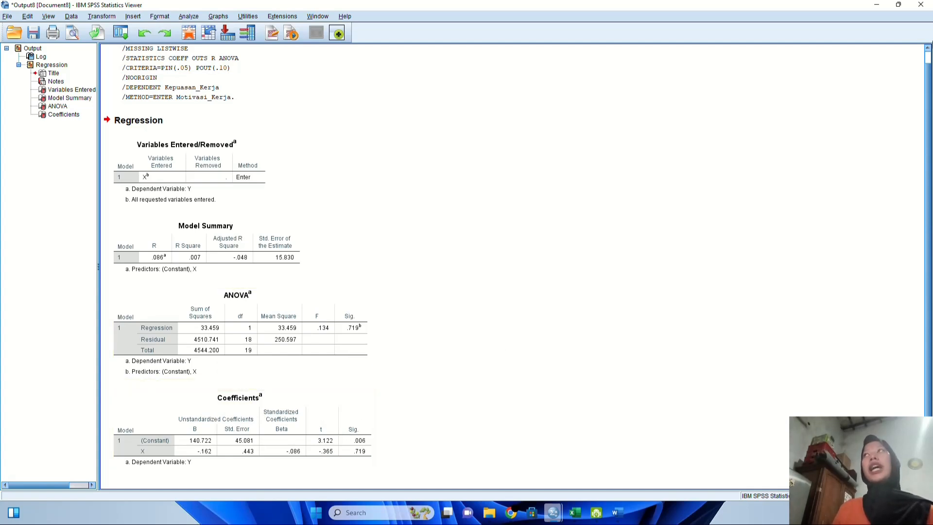
{"action": "left_click", "coordinate": [898, 4]}
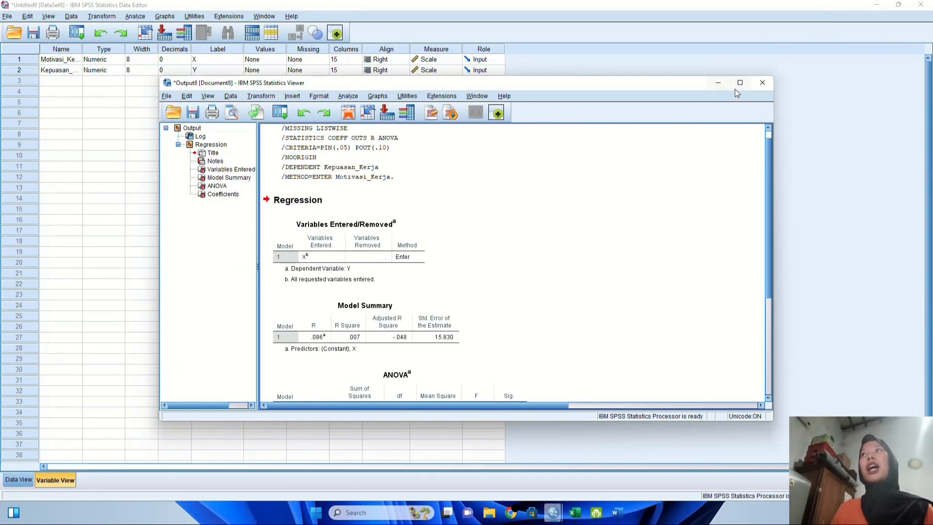
{"action": "mouse_move", "coordinate": [736, 91]}
{"action": "left_click", "coordinate": [701, 108]}
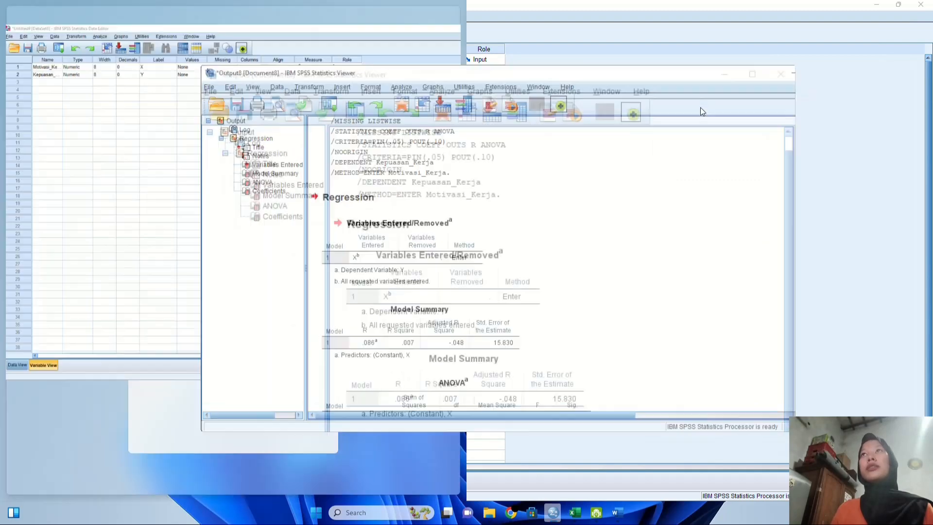
{"action": "scroll", "coordinate": [263, 278], "scroll_direction": "up", "scroll_amount": 10}
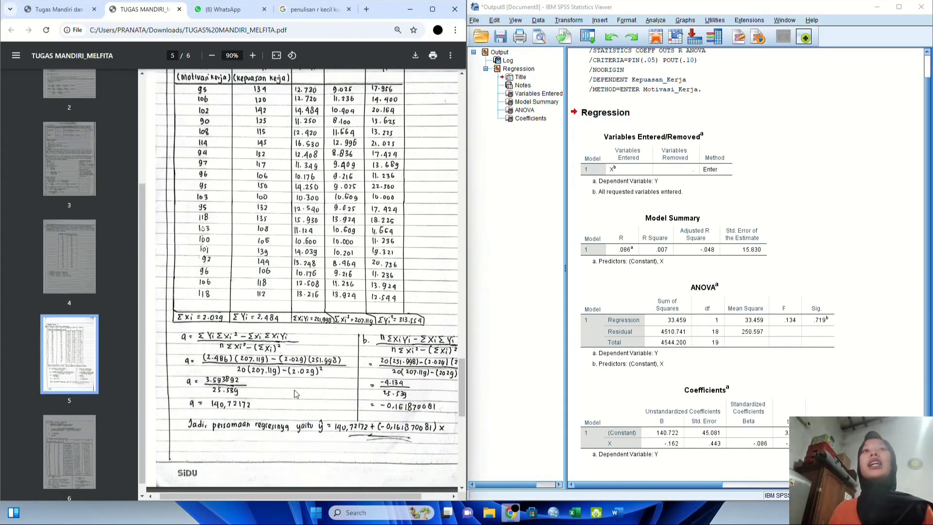
{"action": "scroll", "coordinate": [316, 388], "scroll_direction": "up", "scroll_amount": 2}
{"action": "scroll", "coordinate": [323, 342], "scroll_direction": "down", "scroll_amount": 2}
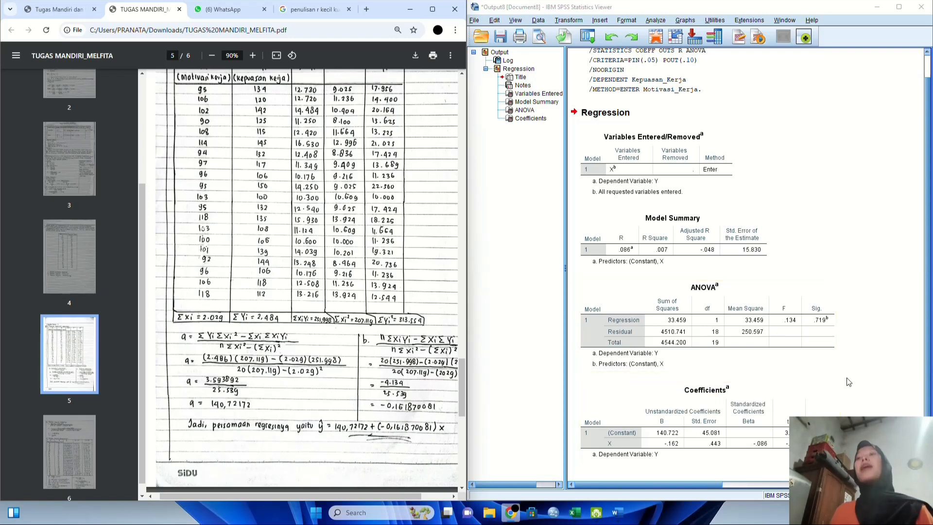
{"action": "left_click", "coordinate": [682, 440]}
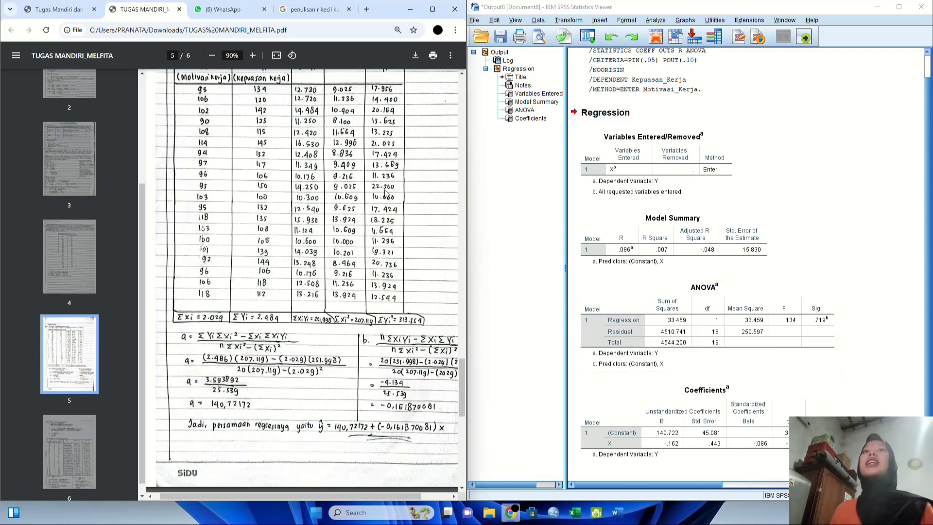
- Review the assignment questions and the handwritten correlation coefficient calculation in part b of the solution PDF
{"action": "scroll", "coordinate": [437, 262], "scroll_direction": "down", "scroll_amount": 1}
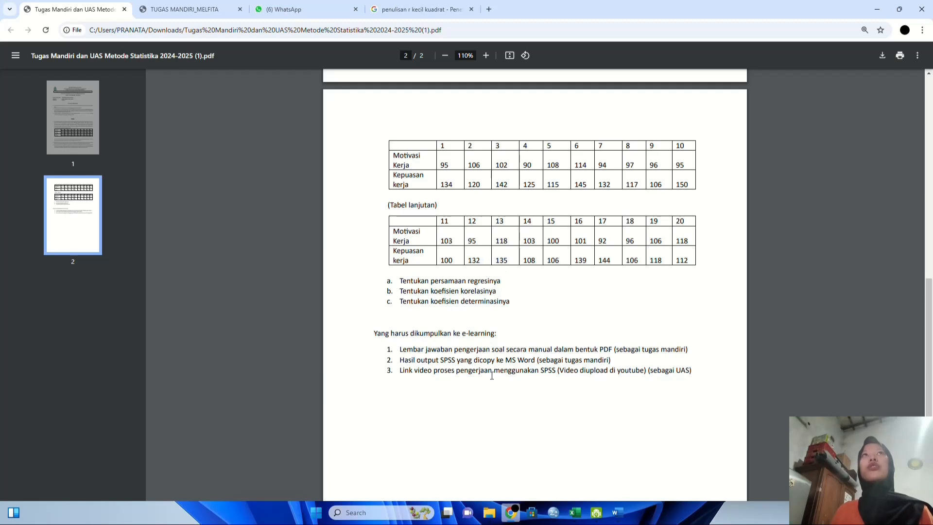
{"action": "left_click", "coordinate": [185, 5]}
{"action": "scroll", "coordinate": [651, 318], "scroll_direction": "down", "scroll_amount": 6}
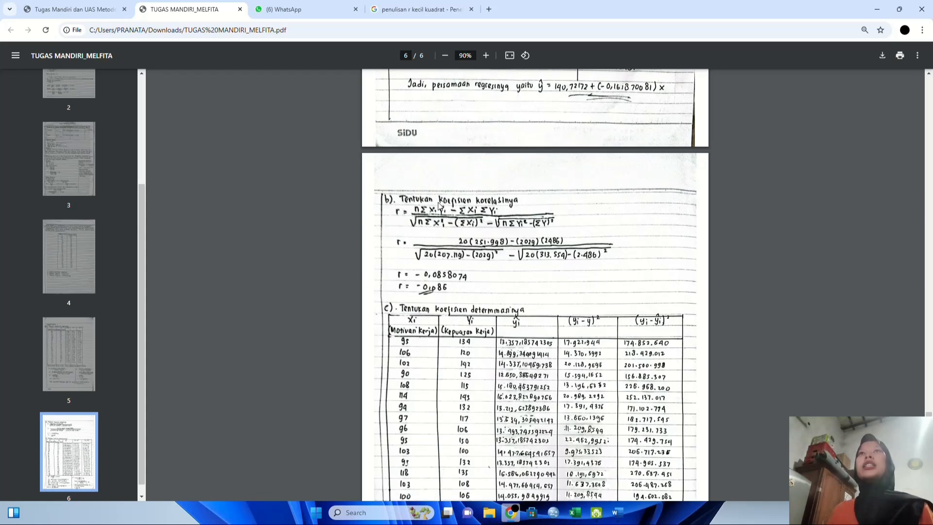
- Switch to the empty SPSS dataset Untitled10 and define the first variable with the name Motivasi_Kerja
{"action": "mouse_move", "coordinate": [556, 508]}
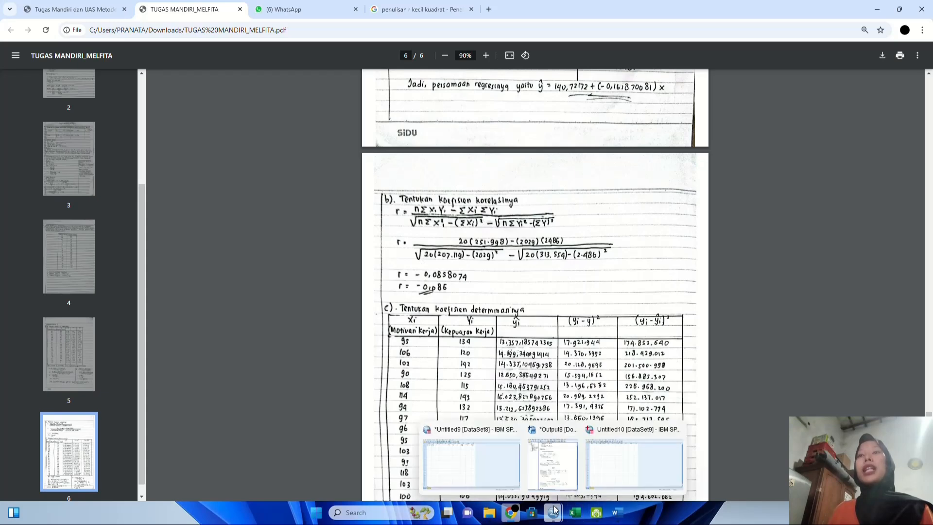
{"action": "left_click", "coordinate": [602, 470]}
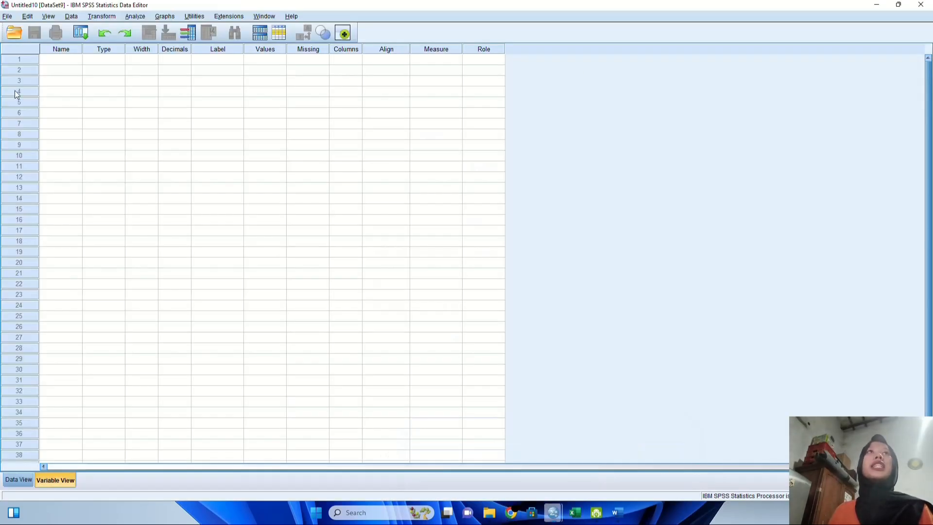
{"action": "double_click", "coordinate": [69, 59]}
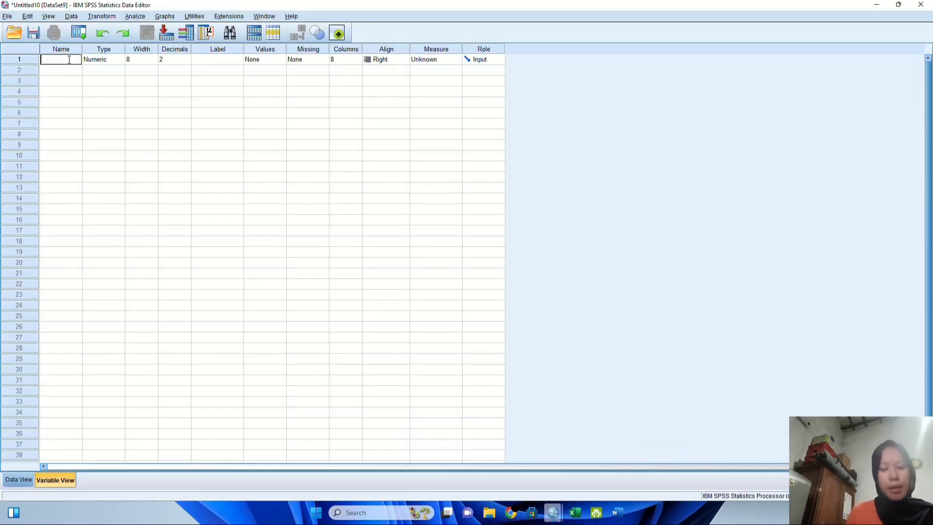
{"action": "type", "text": "Mot"}
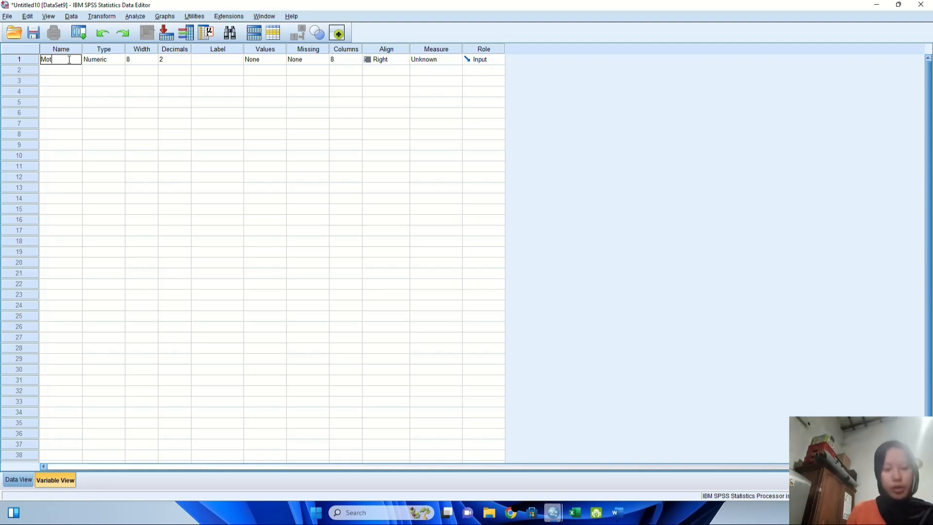
{"action": "type", "text": "ivasi-K"}
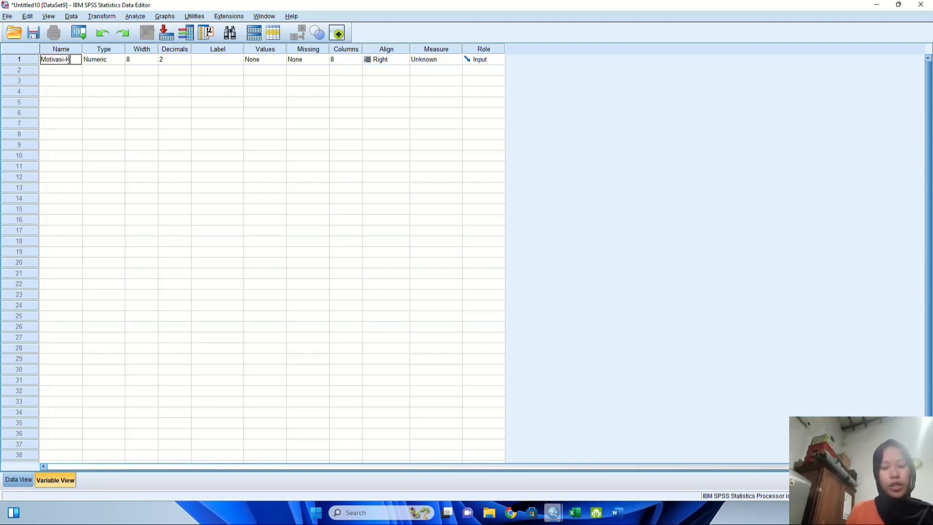
{"action": "type", "text": "er"}
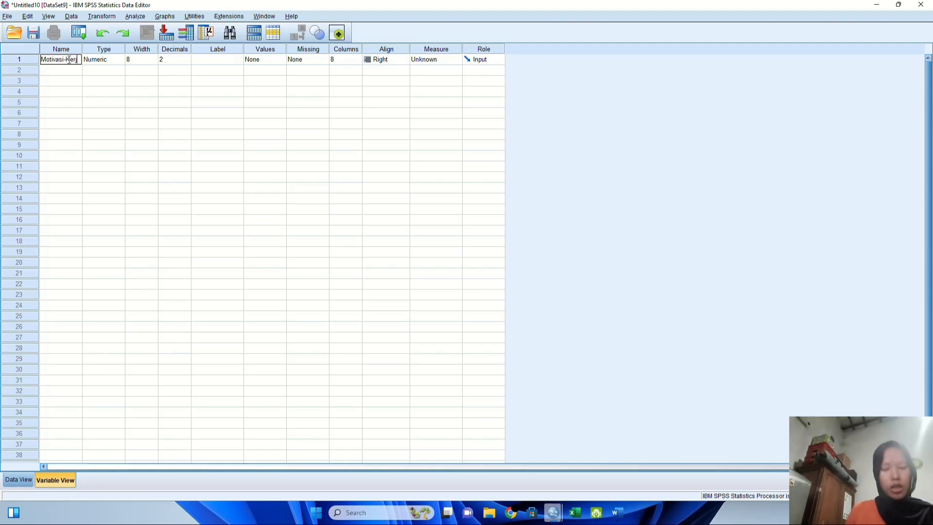
{"action": "type", "text": "ja"}
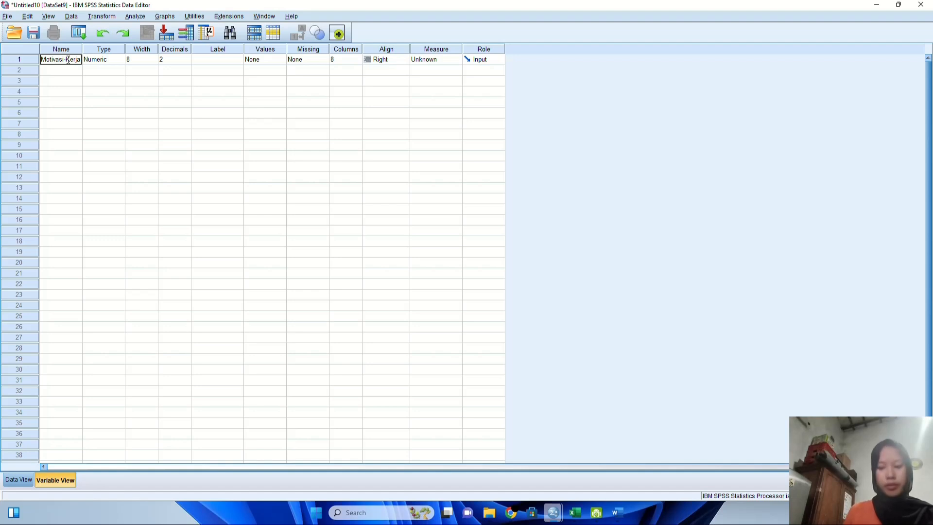
{"action": "left_click", "coordinate": [68, 59]}
{"action": "key", "text": "BackSpace"}
{"action": "type", "text": "_"}
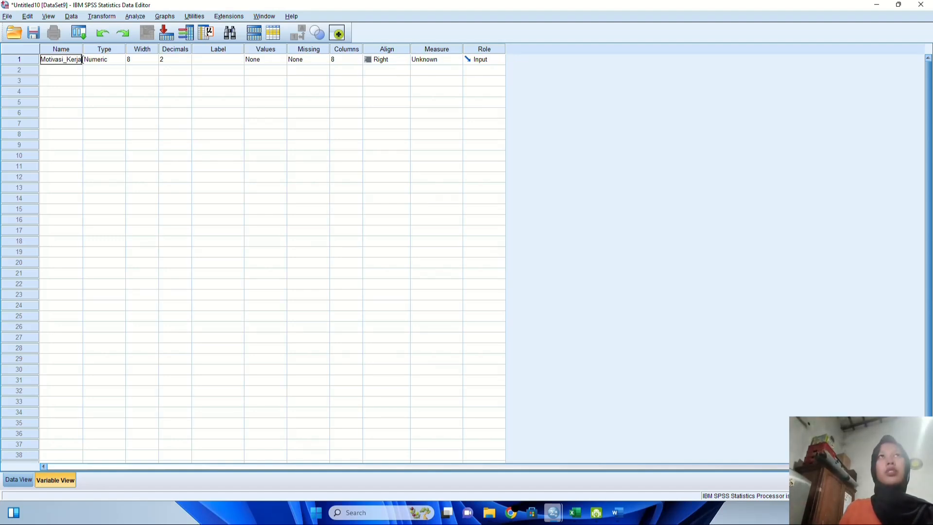
{"action": "key", "text": "Return"}
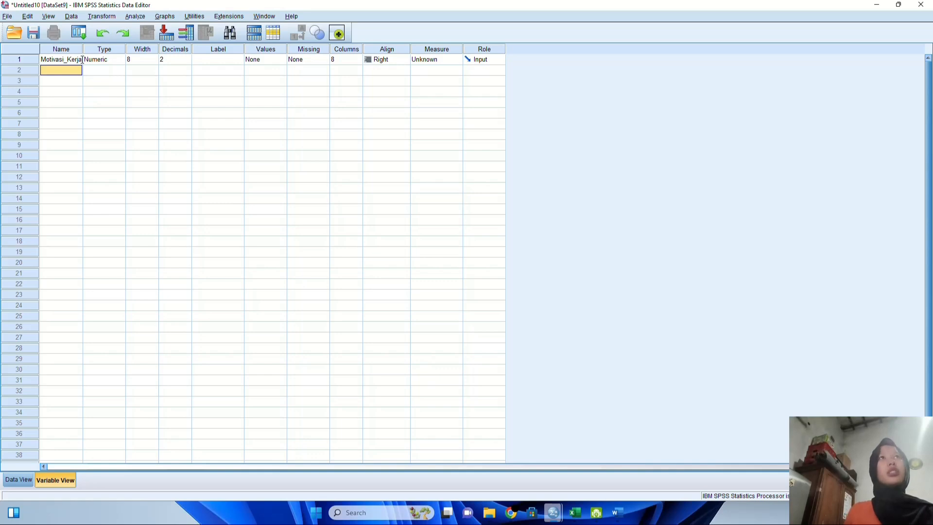
- Define the second variable as Kepuasan_Kerja and widen the Name column to fit the full variable names
{"action": "type", "text": "K"}
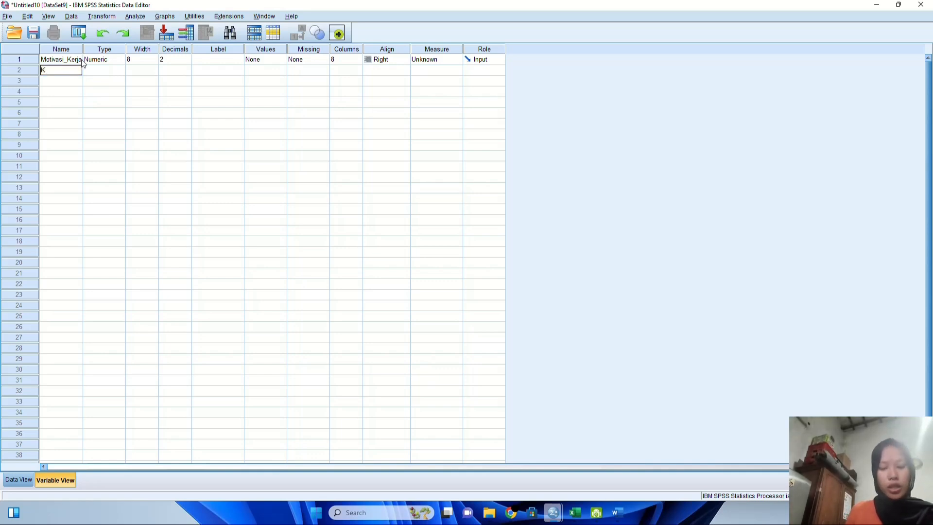
{"action": "type", "text": "epuasan"}
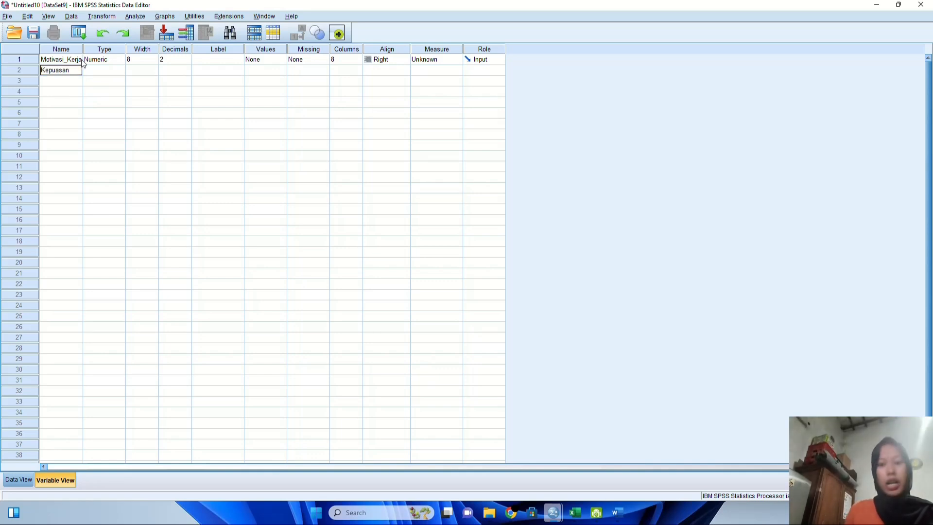
{"action": "type", "text": "_Kerja"}
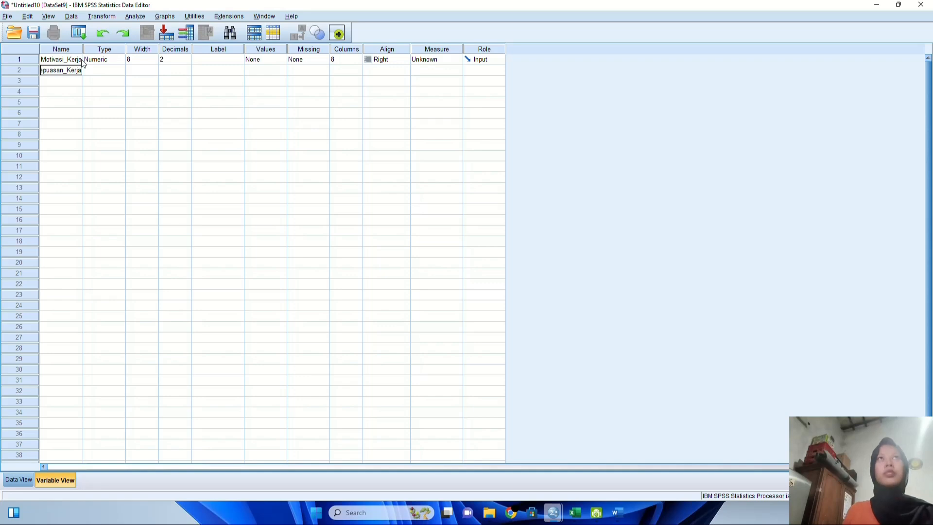
{"action": "key", "text": "Return"}
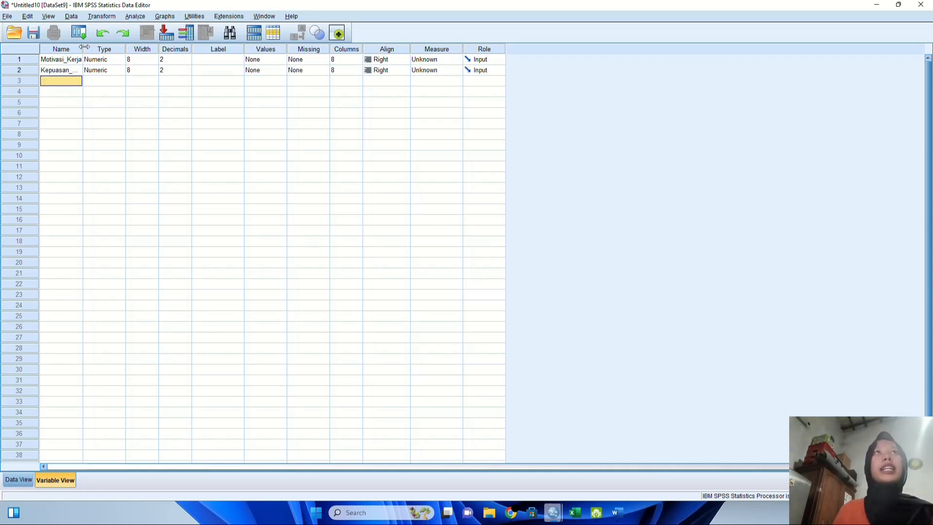
{"action": "left_click_drag", "start_coordinate": [84, 47], "coordinate": [93, 46]}
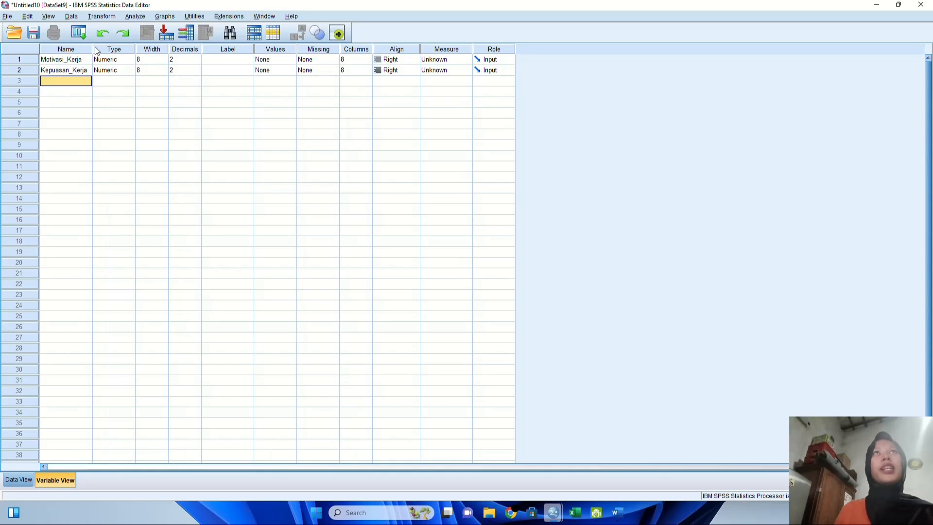
- Set the decimals of both Motivasi_Kerja and Kepuasan_Kerja to 0
{"action": "left_click", "coordinate": [195, 61]}
{"action": "left_click", "coordinate": [197, 58]}
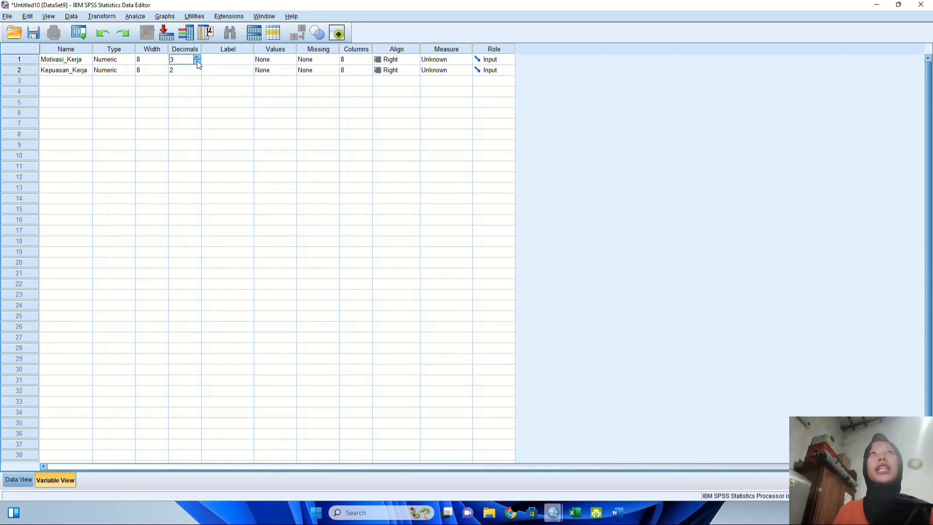
{"action": "left_click", "coordinate": [198, 62]}
{"action": "left_click", "coordinate": [197, 72]}
{"action": "left_click", "coordinate": [197, 72]}
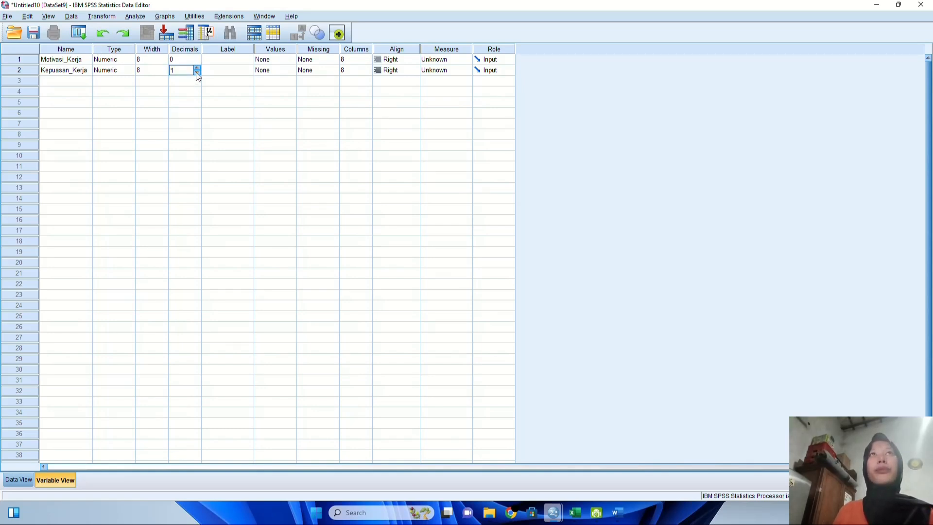
{"action": "left_click", "coordinate": [197, 72]}
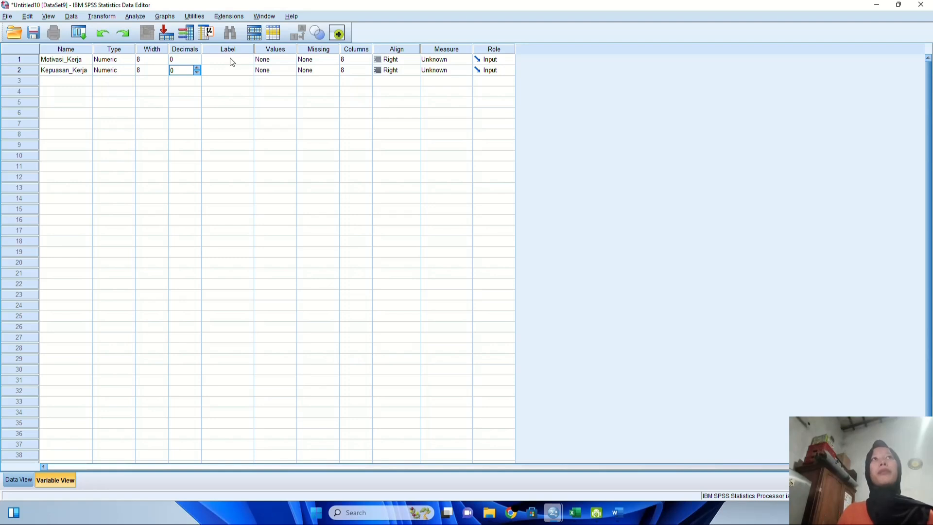
- Label Motivasi_Kerja as X and Kepuasan_Kerja as Y, and set the measure of both variables to Scale
{"action": "left_click", "coordinate": [228, 59]}
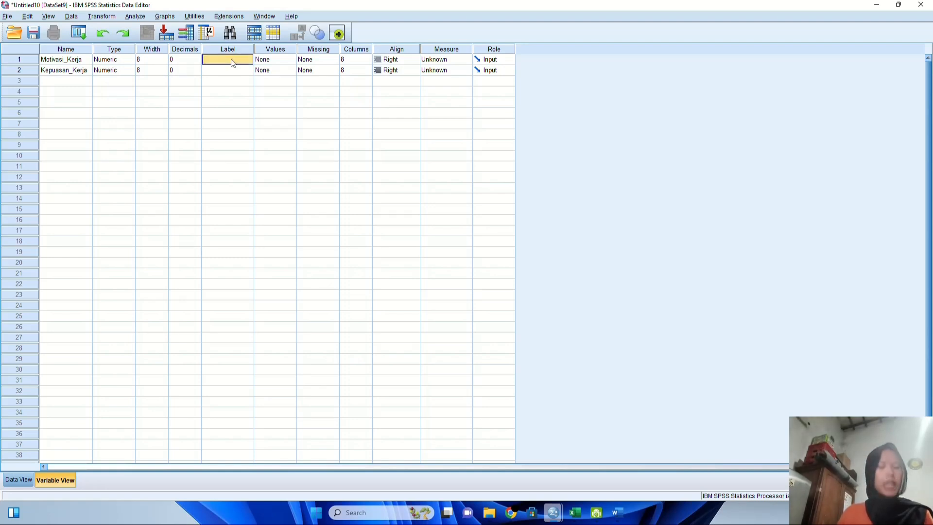
{"action": "type", "text": "X"}
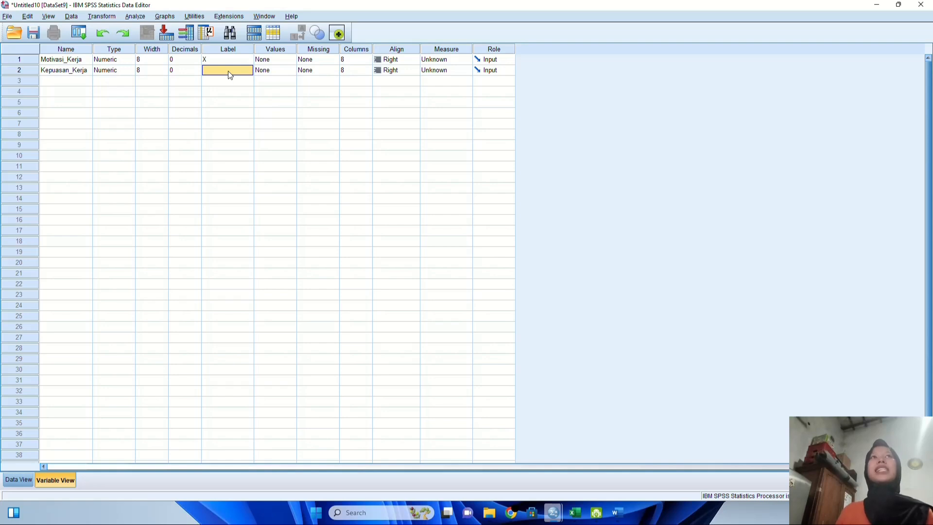
{"action": "type", "text": "Y"}
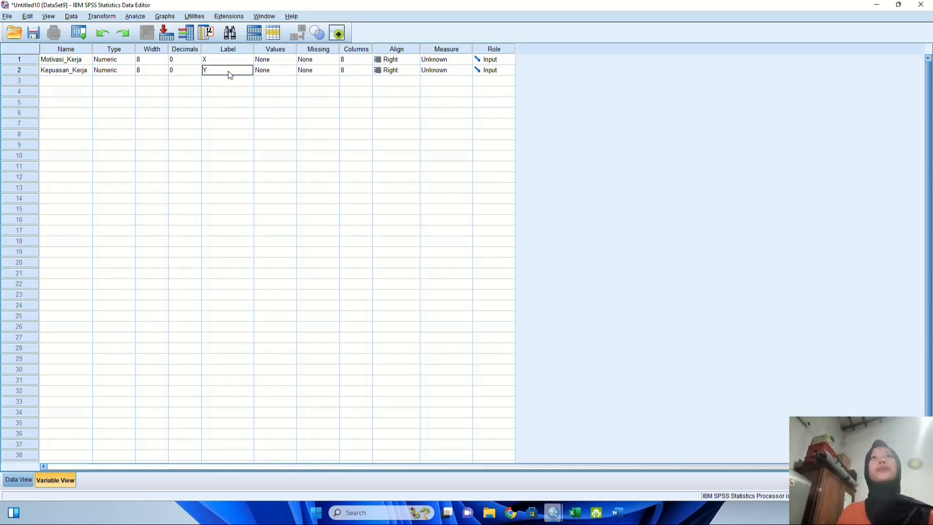
{"action": "left_click", "coordinate": [444, 59]}
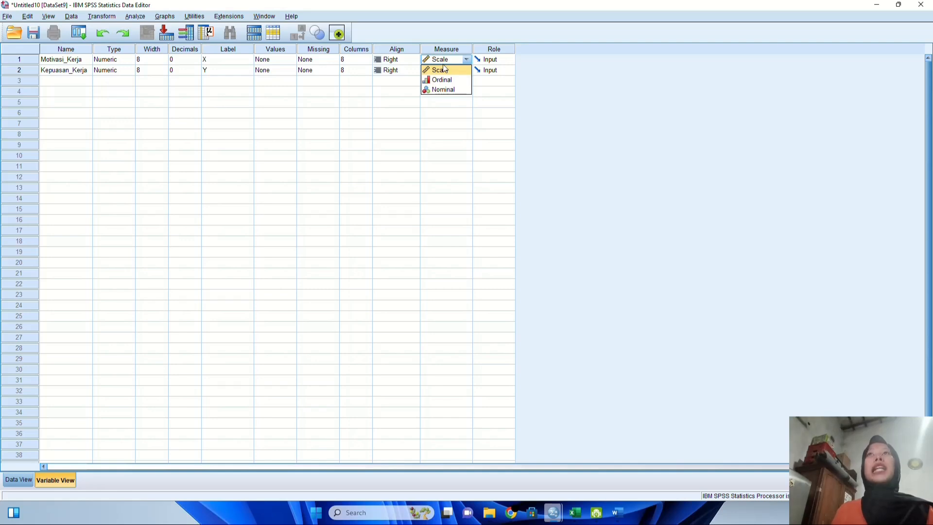
{"action": "left_click", "coordinate": [441, 71]}
{"action": "left_click", "coordinate": [442, 72]}
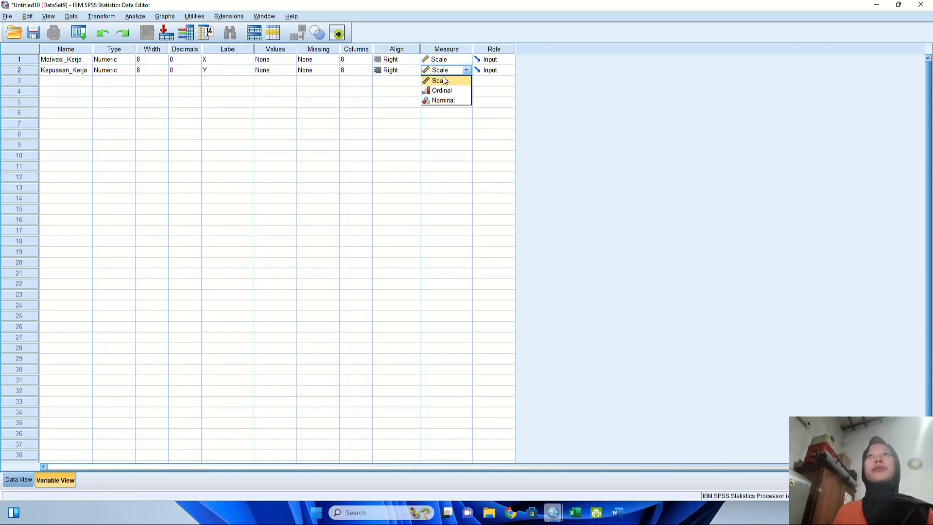
{"action": "left_click", "coordinate": [443, 78]}
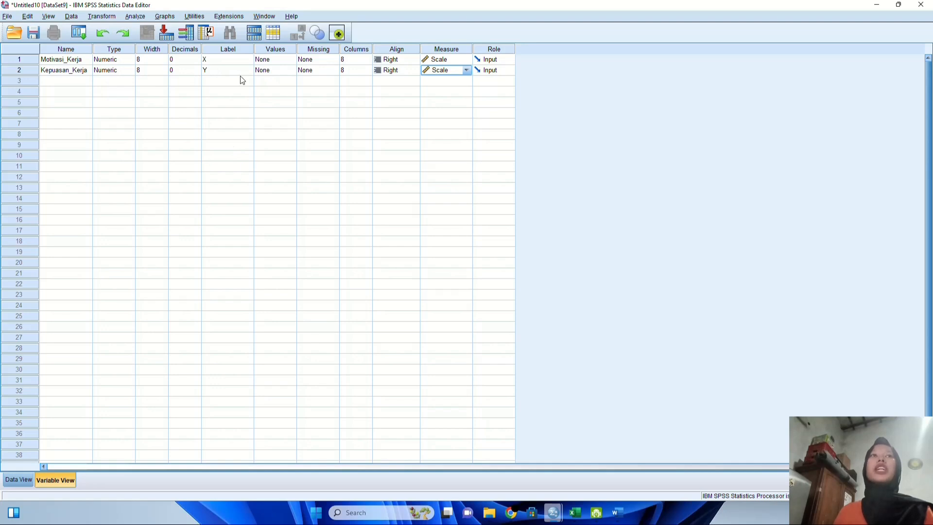
- Widen both data columns to fit the variable names and copy the Motivasi Kerja values A2:A21 from the Excel workbook into the Motivasi_Kerja column
{"action": "left_click", "coordinate": [19, 480]}
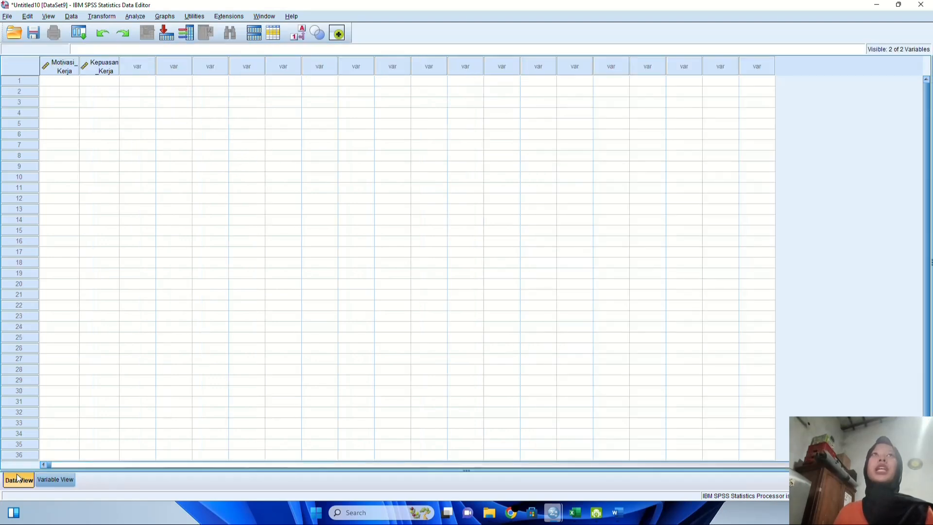
{"action": "left_click_drag", "start_coordinate": [77, 66], "coordinate": [163, 68]}
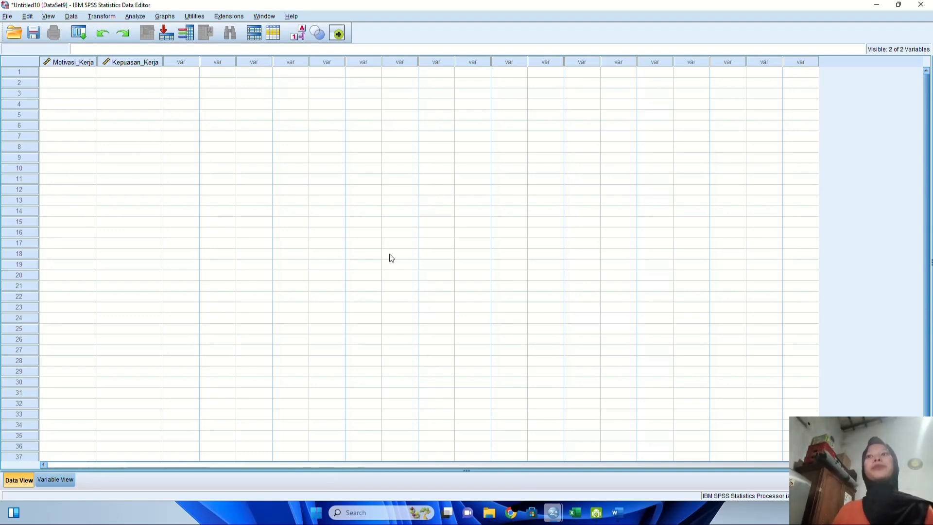
{"action": "left_click", "coordinate": [575, 513]}
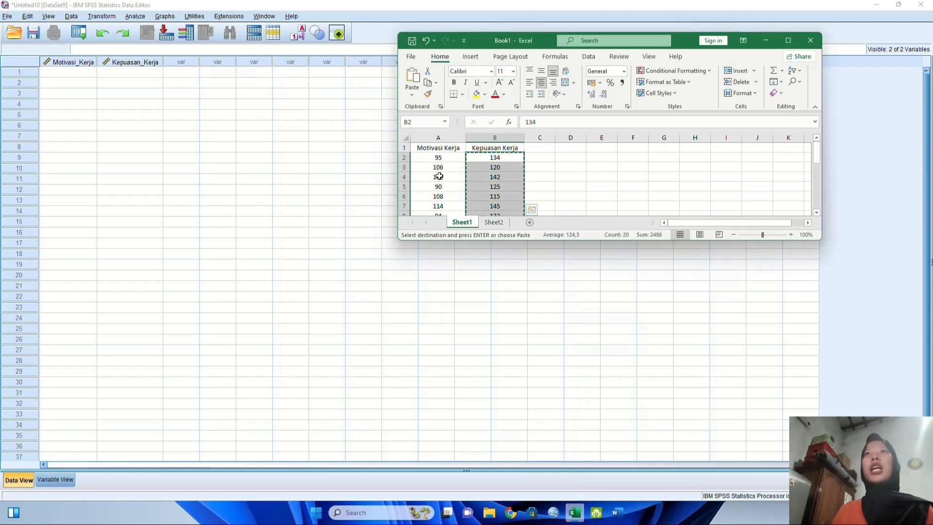
{"action": "left_click_drag", "start_coordinate": [433, 158], "coordinate": [450, 195]}
{"action": "right_click", "coordinate": [450, 195]}
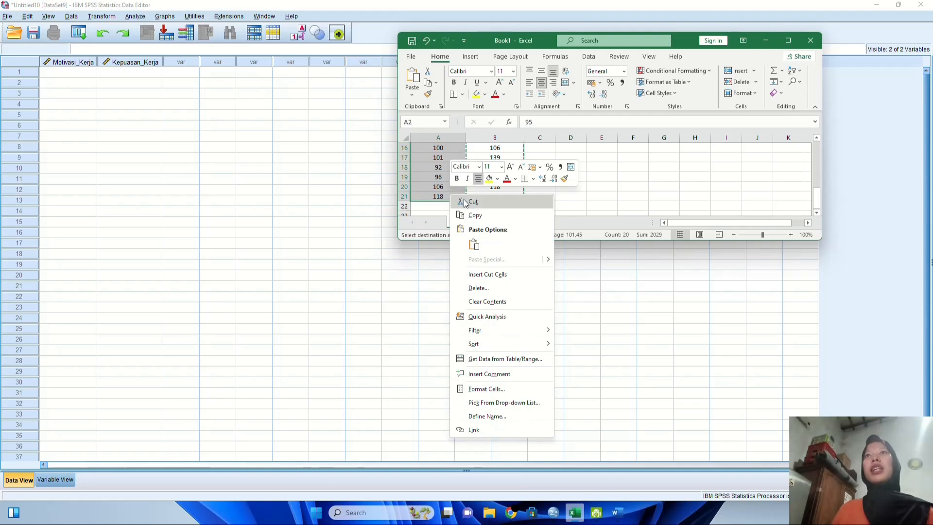
{"action": "left_click", "coordinate": [465, 203]}
{"action": "left_click", "coordinate": [69, 72]}
{"action": "right_click", "coordinate": [61, 72]}
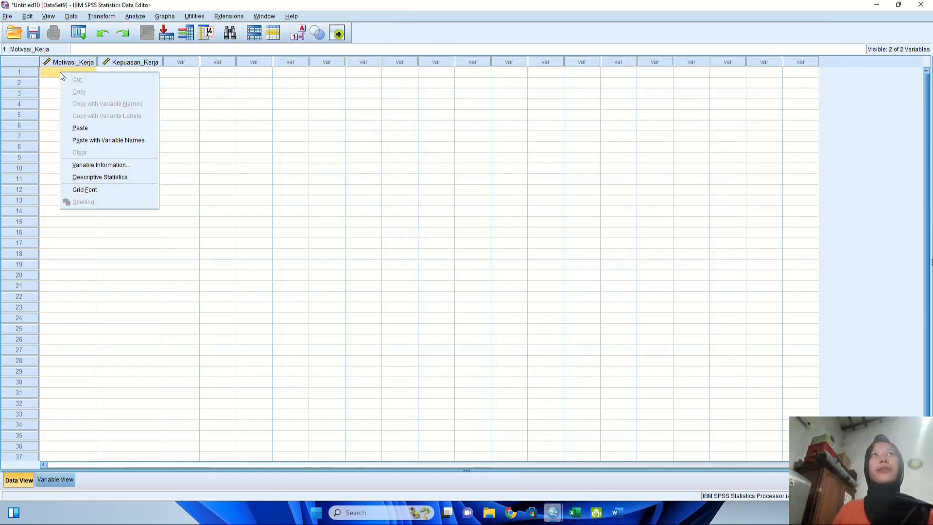
{"action": "left_click", "coordinate": [93, 128]}
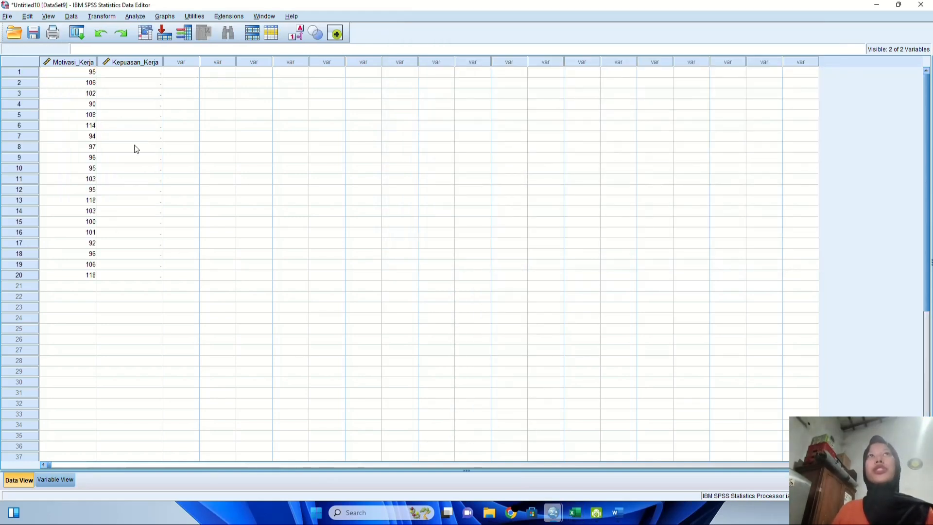
{"action": "left_click", "coordinate": [575, 512]}
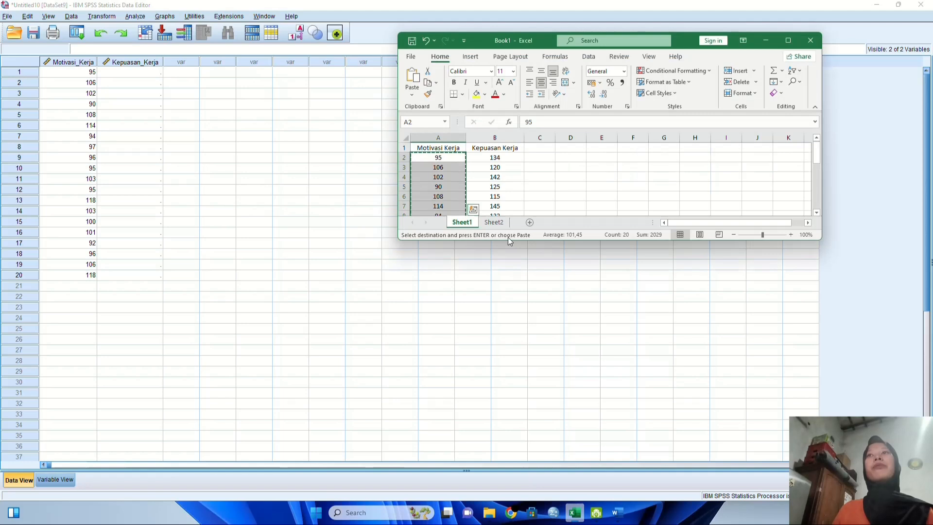
{"action": "left_click", "coordinate": [482, 156]}
{"action": "key", "text": "Escape"}
{"action": "double_click", "coordinate": [495, 157]}
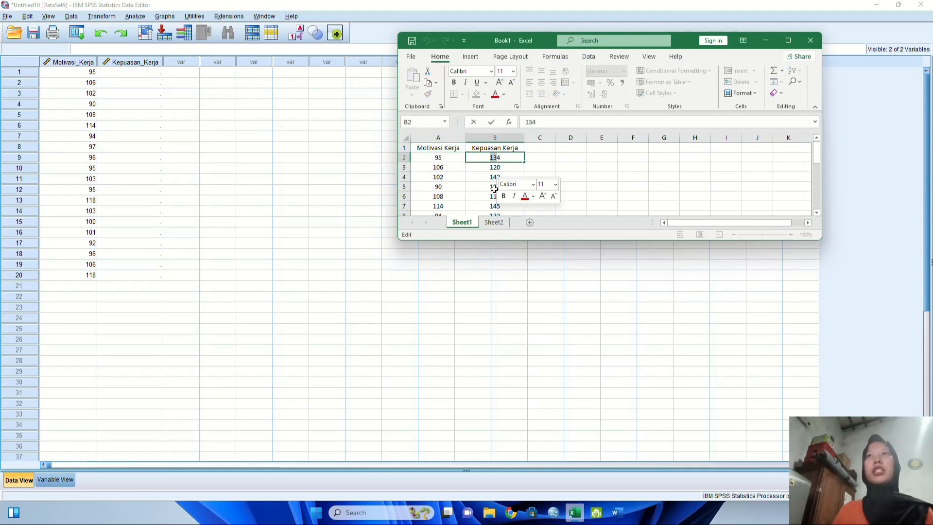
{"action": "left_click", "coordinate": [489, 178]}
{"action": "double_click", "coordinate": [477, 159]}
{"action": "left_click_drag", "start_coordinate": [488, 157], "coordinate": [499, 235]}
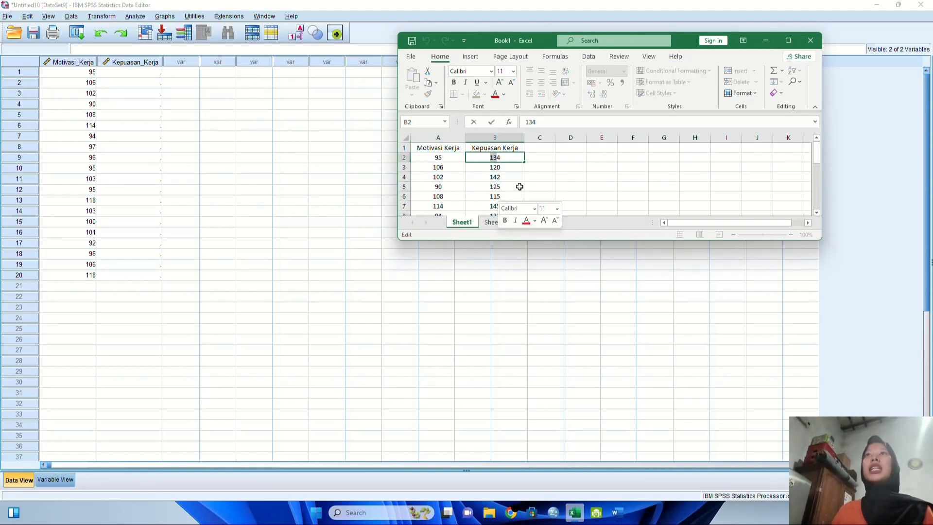
{"action": "left_click", "coordinate": [506, 178]}
{"action": "left_click", "coordinate": [490, 162]}
{"action": "left_click_drag", "start_coordinate": [491, 162], "coordinate": [533, 180]}
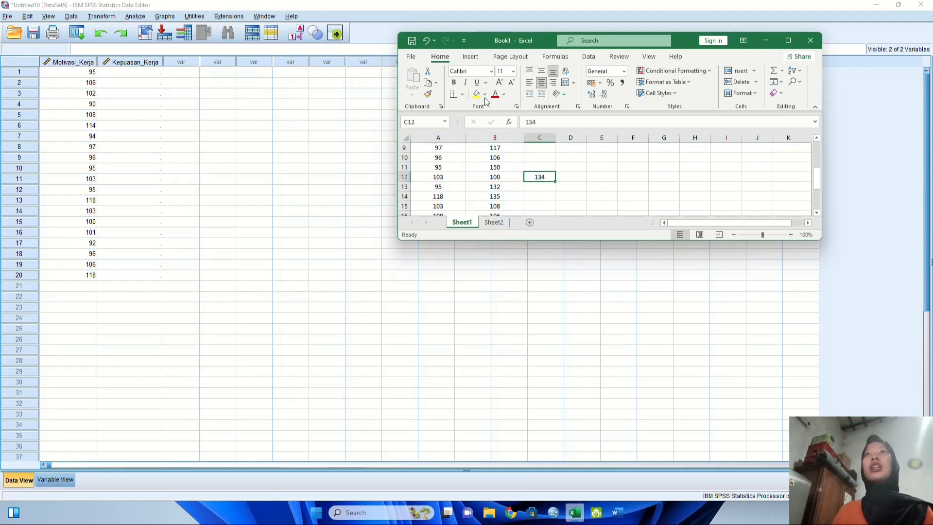
{"action": "left_click", "coordinate": [426, 41]}
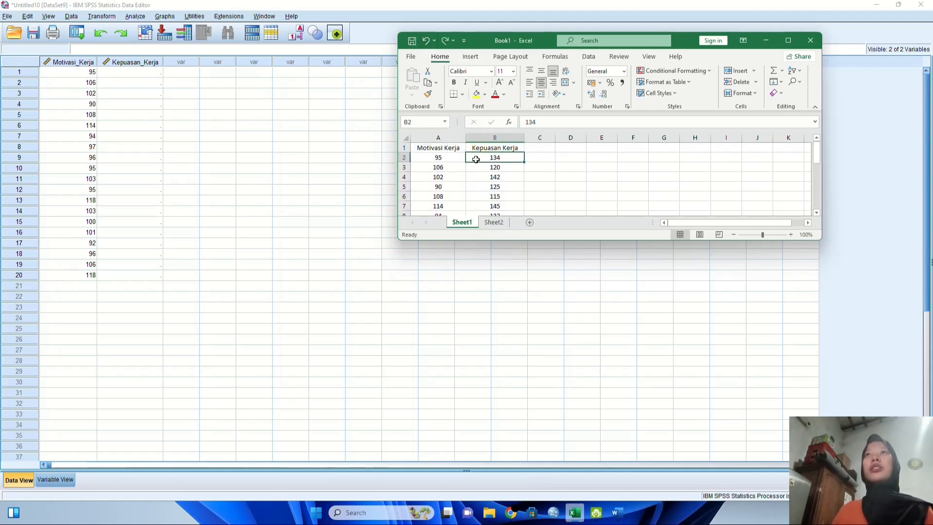
{"action": "left_click", "coordinate": [559, 167]}
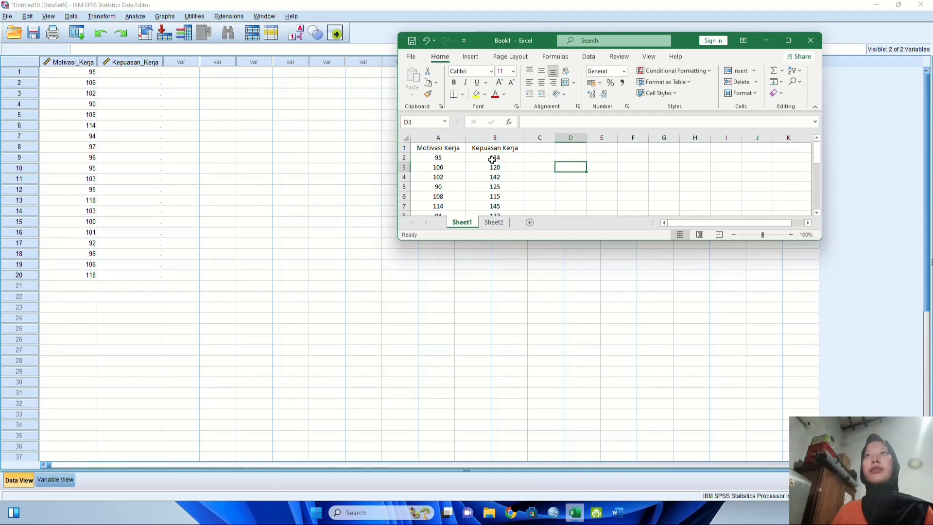
{"action": "double_click", "coordinate": [492, 159]}
{"action": "left_click", "coordinate": [446, 166]}
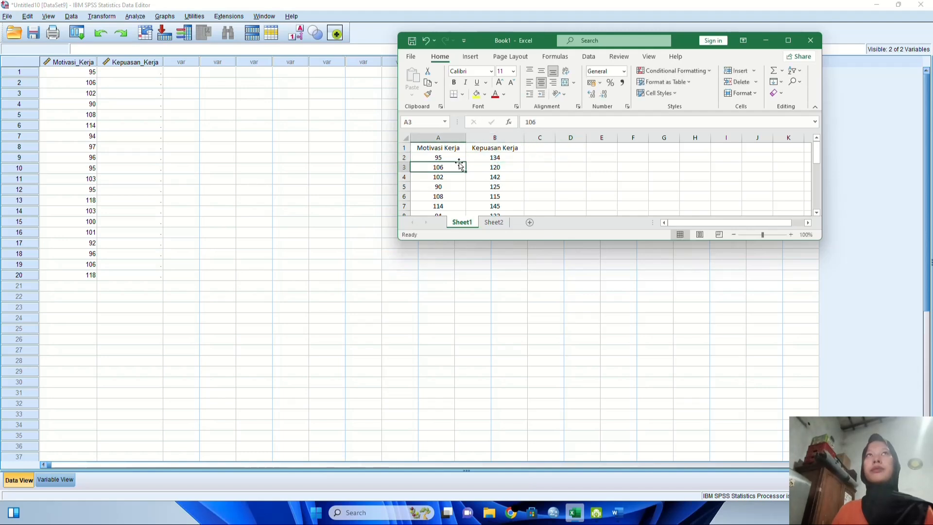
{"action": "left_click", "coordinate": [765, 41]}
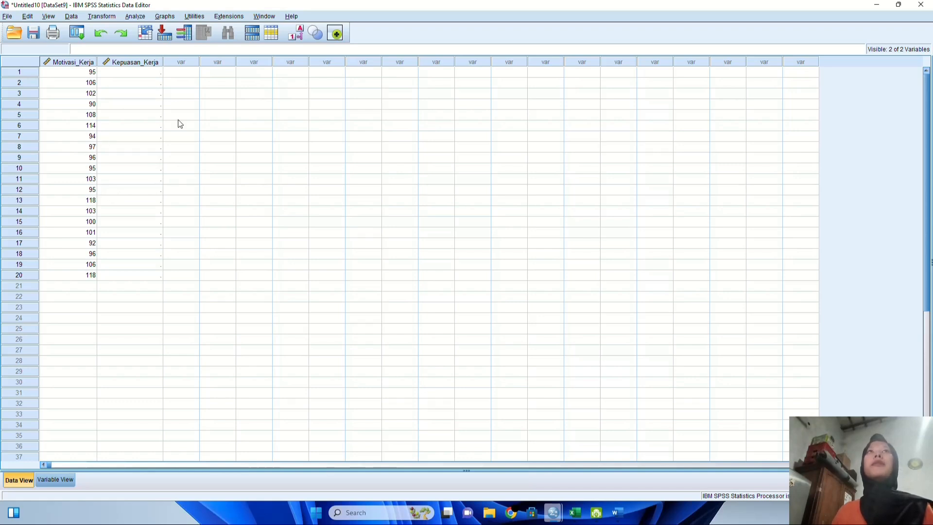
- Copy the Kepuasan Kerja values B2:B21 from the Excel workbook into the Kepuasan_Kerja column, starting at row 1
{"action": "left_click", "coordinate": [575, 512]}
{"action": "left_click_drag", "start_coordinate": [483, 159], "coordinate": [496, 184]}
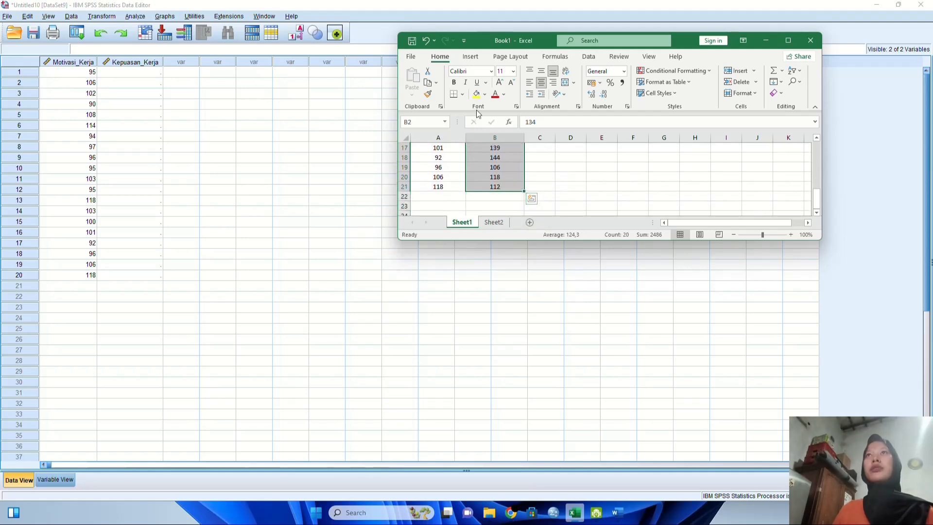
{"action": "right_click", "coordinate": [489, 160]}
{"action": "left_click", "coordinate": [519, 181]}
{"action": "scroll", "coordinate": [496, 185], "scroll_direction": "up", "scroll_amount": 5}
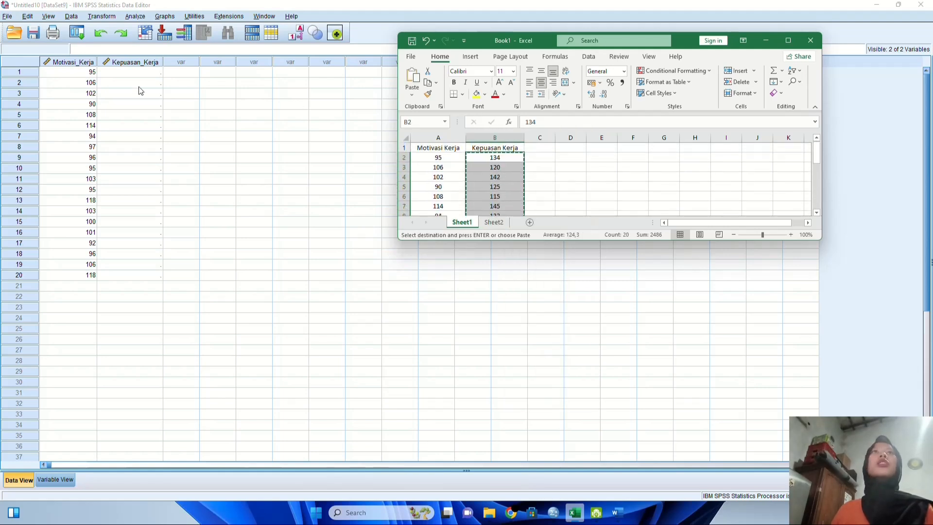
{"action": "left_click", "coordinate": [141, 72]}
{"action": "right_click", "coordinate": [141, 72]}
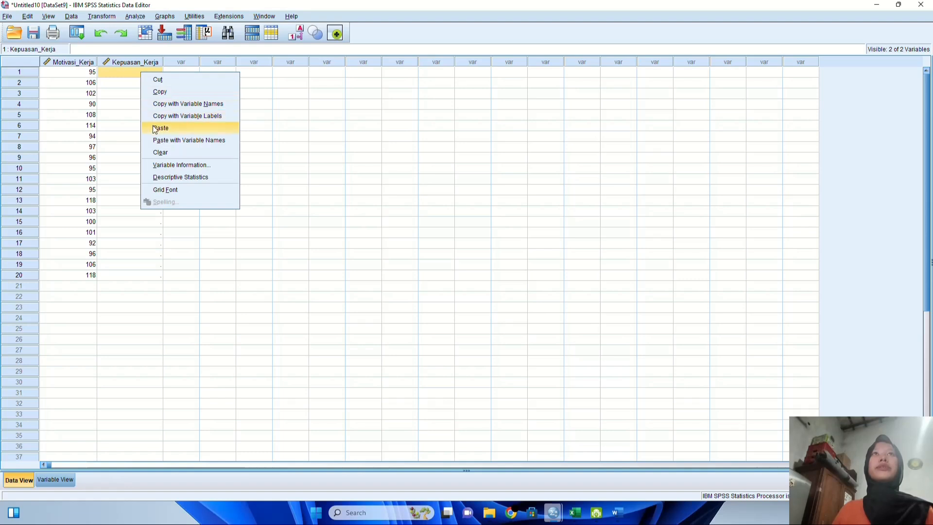
{"action": "left_click", "coordinate": [156, 127]}
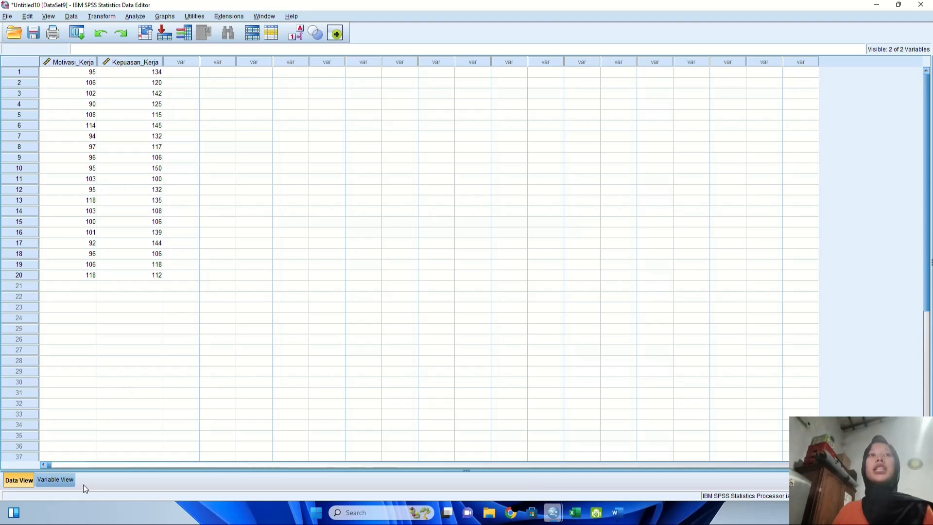
- Run a two-tailed Pearson bivariate correlation on Motivasi_Kerja and Kepuasan_Kerja and view the Correlations table in the output
{"action": "left_click", "coordinate": [61, 480]}
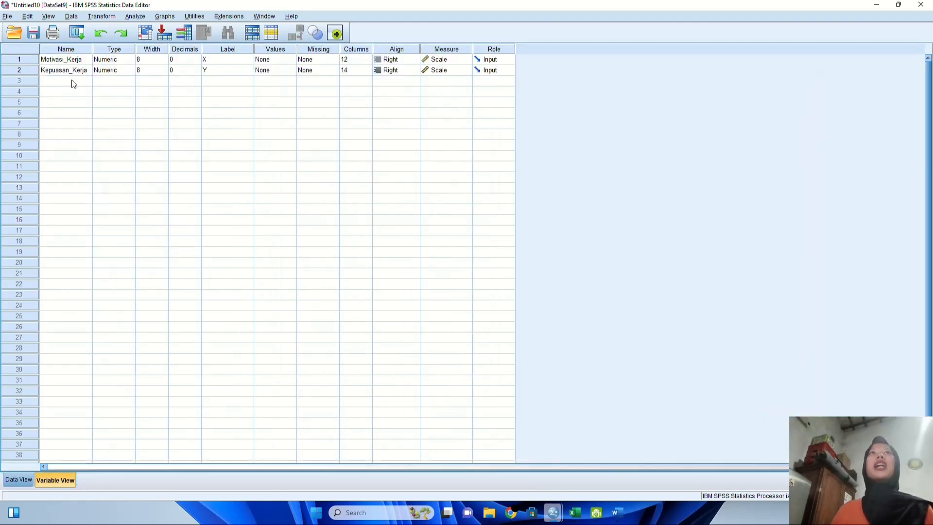
{"action": "left_click", "coordinate": [130, 17]}
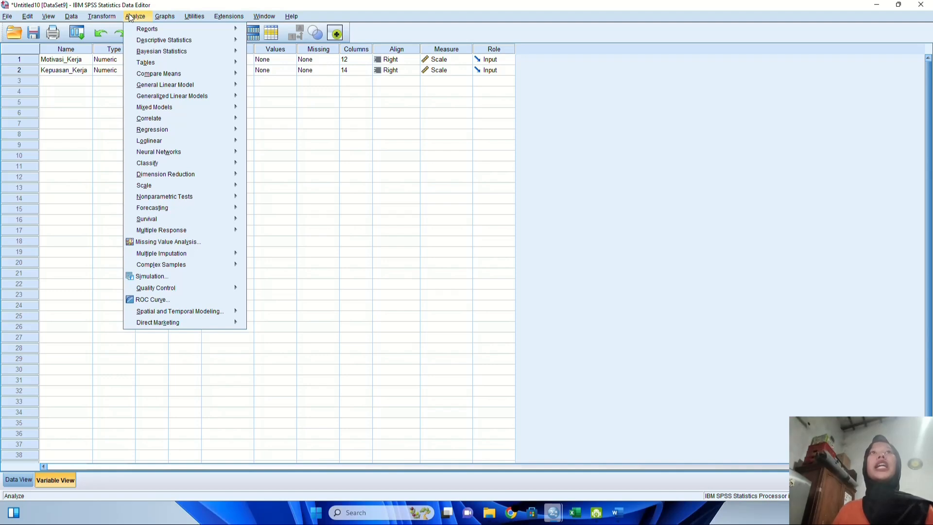
{"action": "mouse_move", "coordinate": [166, 119]}
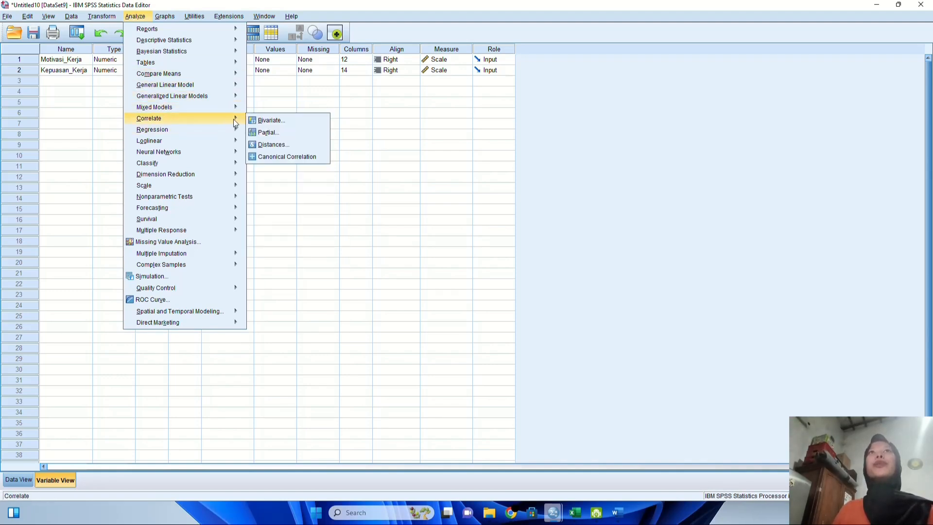
{"action": "left_click", "coordinate": [265, 120]}
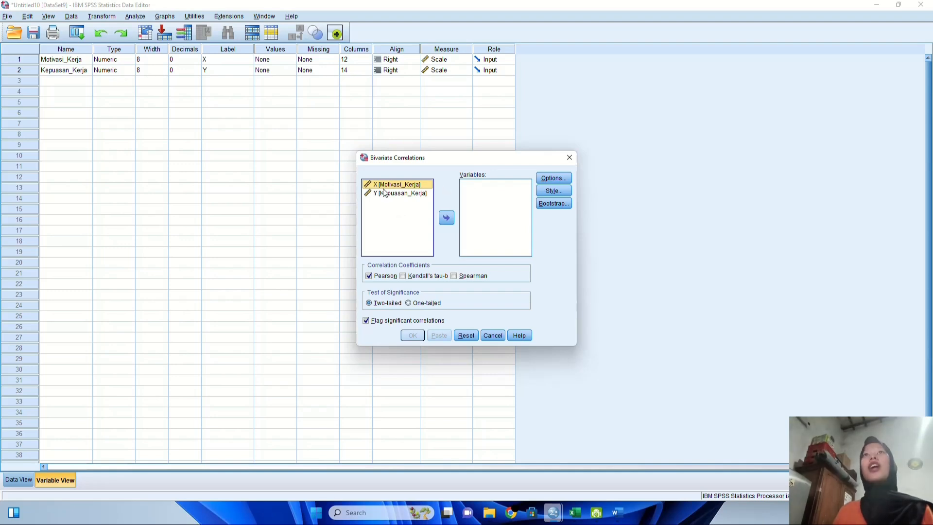
{"action": "left_click", "coordinate": [449, 223]}
{"action": "left_click", "coordinate": [396, 184]}
{"action": "left_click", "coordinate": [442, 220]}
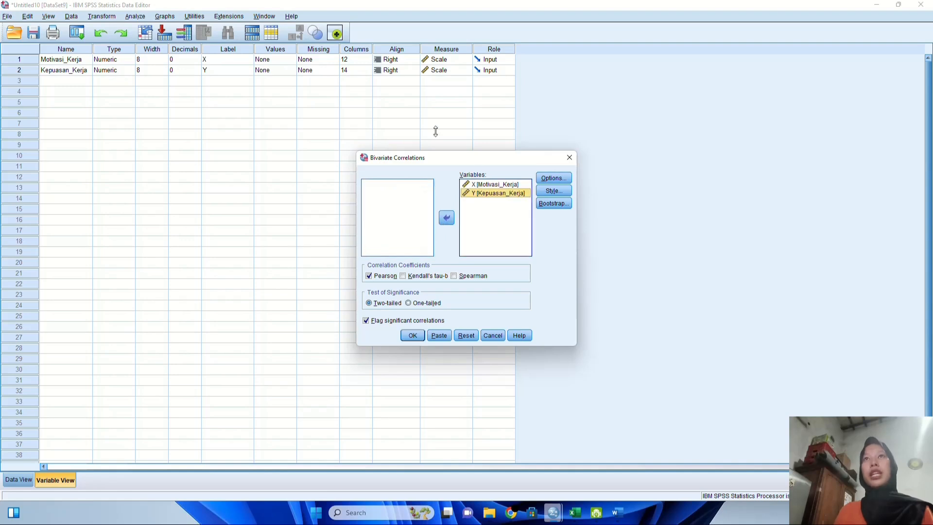
{"action": "left_click", "coordinate": [417, 338]}
{"action": "scroll", "coordinate": [546, 222], "scroll_direction": "down", "scroll_amount": 2}
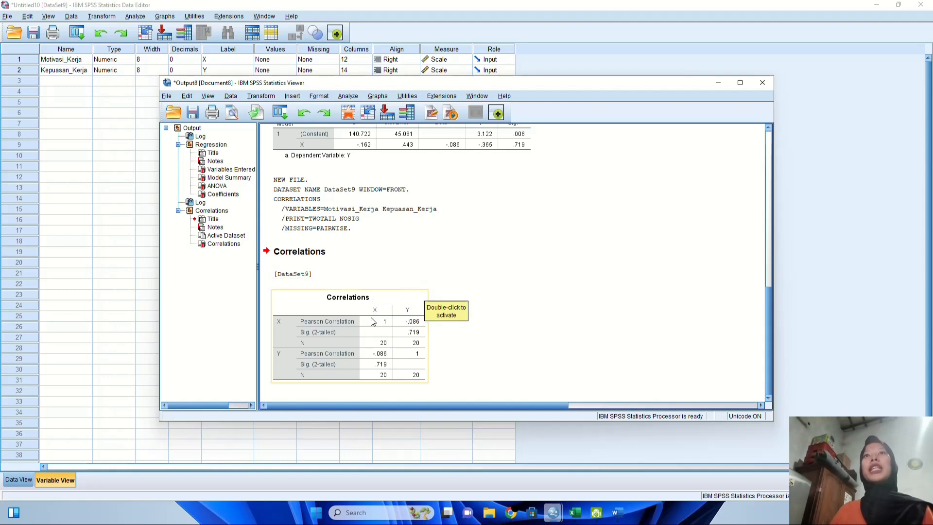
{"action": "scroll", "coordinate": [385, 277], "scroll_direction": "up", "scroll_amount": 3}
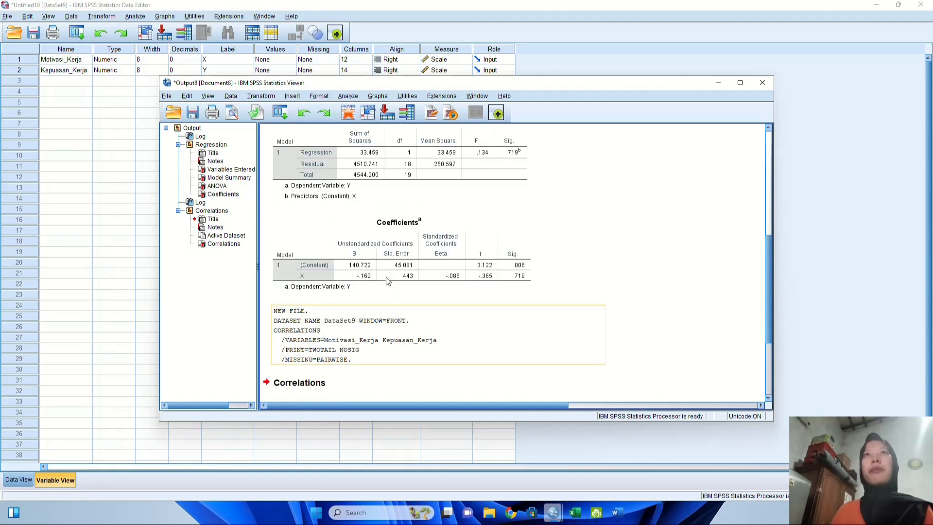
{"action": "scroll", "coordinate": [386, 277], "scroll_direction": "down", "scroll_amount": 3}
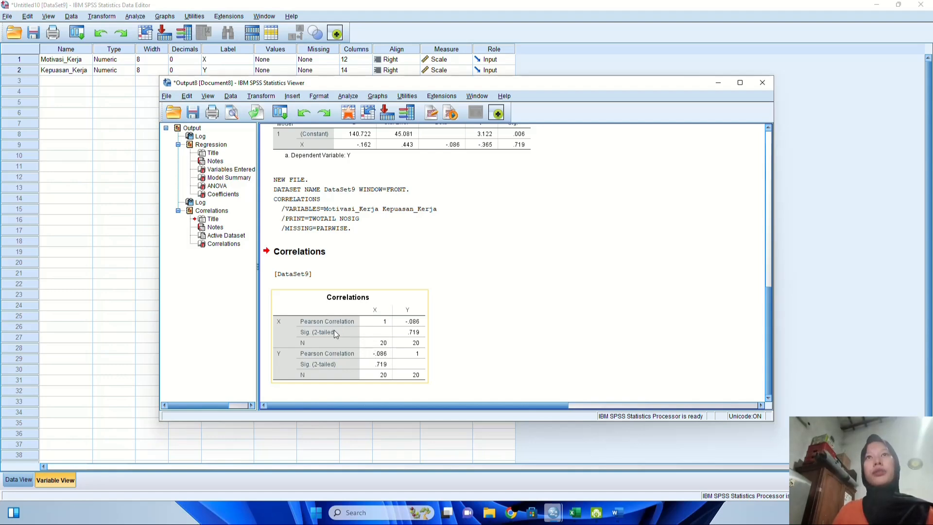
- Maximize the output viewer and arrange it side by side with the Chrome window showing the manual calculation PDF
{"action": "left_click", "coordinate": [471, 352]}
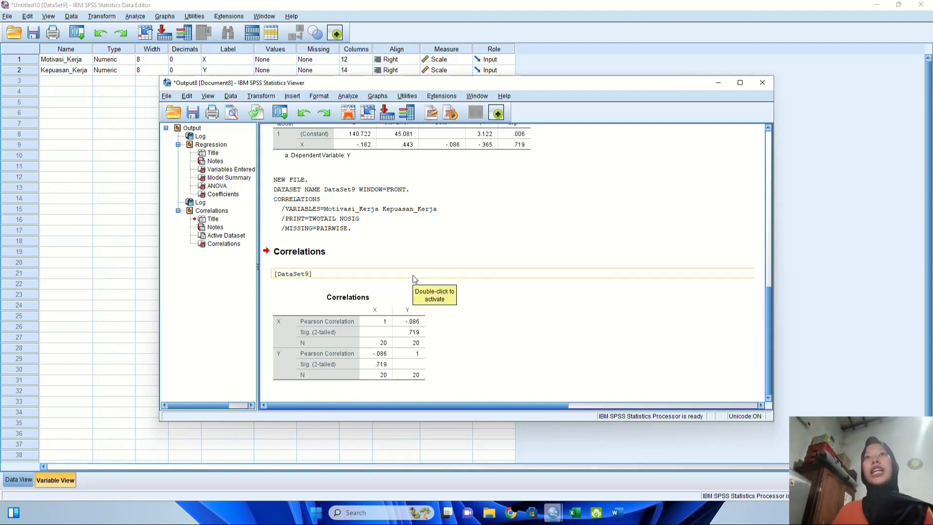
{"action": "left_click", "coordinate": [740, 83]}
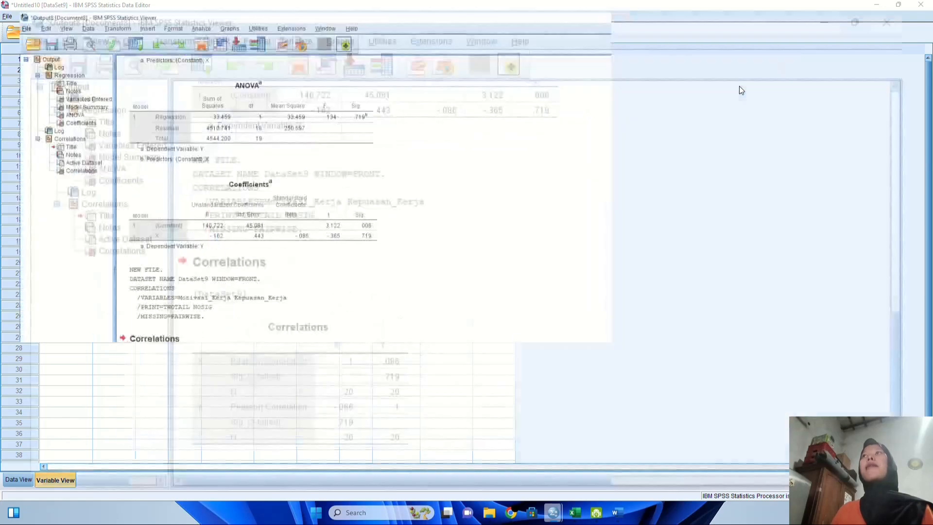
{"action": "mouse_move", "coordinate": [896, 8]}
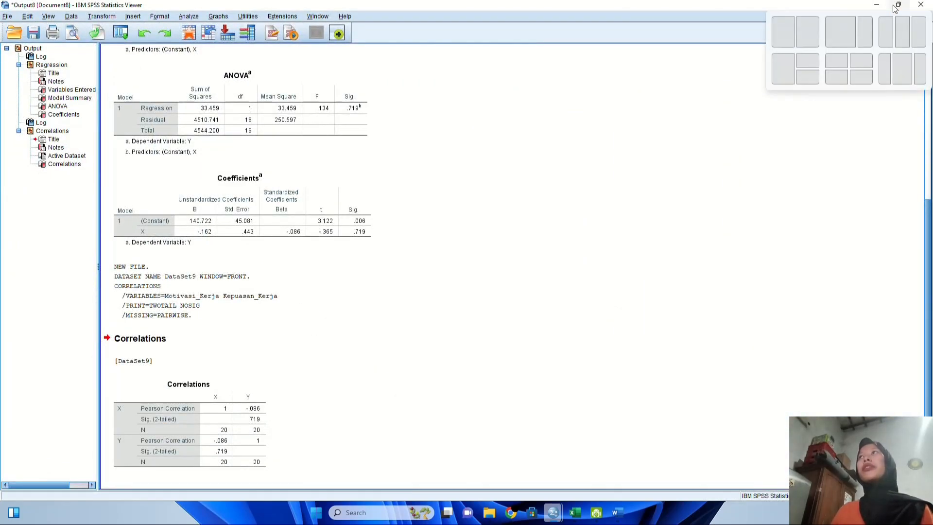
{"action": "left_click", "coordinate": [816, 44]}
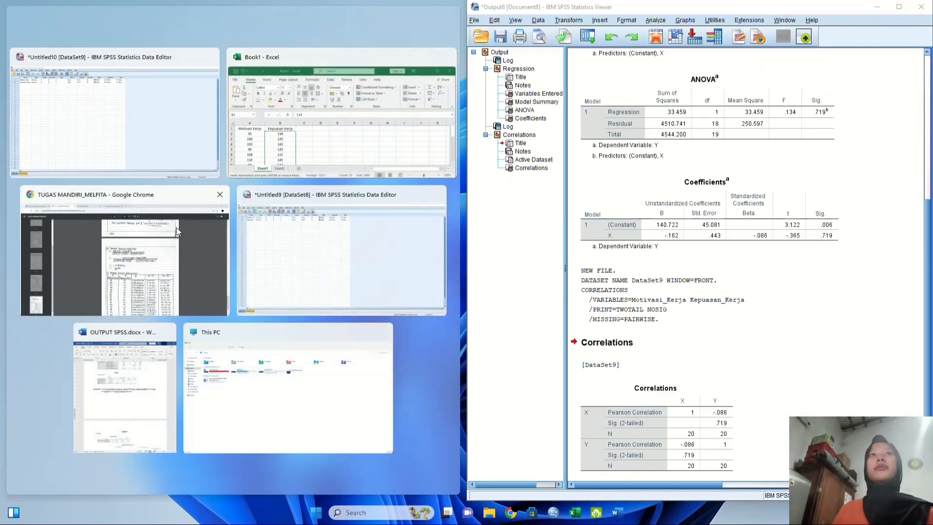
{"action": "left_click", "coordinate": [226, 204]}
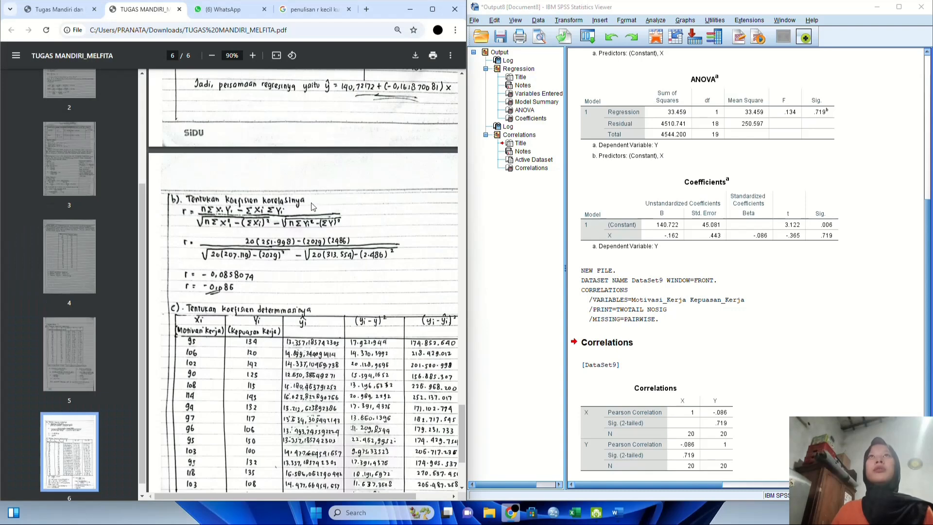
- Compare the Pearson correlation in the Correlations table with the manual correlation coefficient in part b of the PDF
{"action": "scroll", "coordinate": [229, 306], "scroll_direction": "down", "scroll_amount": 3}
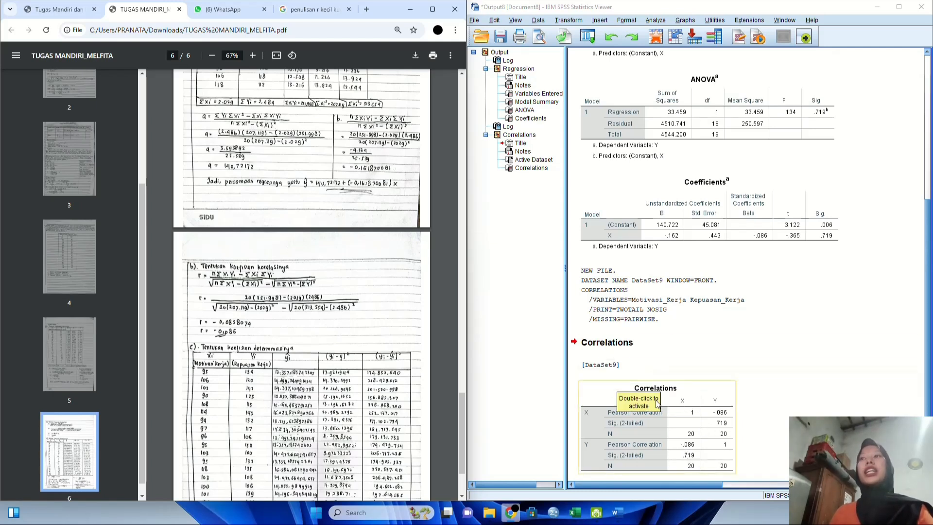
{"action": "left_click", "coordinate": [675, 374]}
{"action": "left_click", "coordinate": [678, 387]}
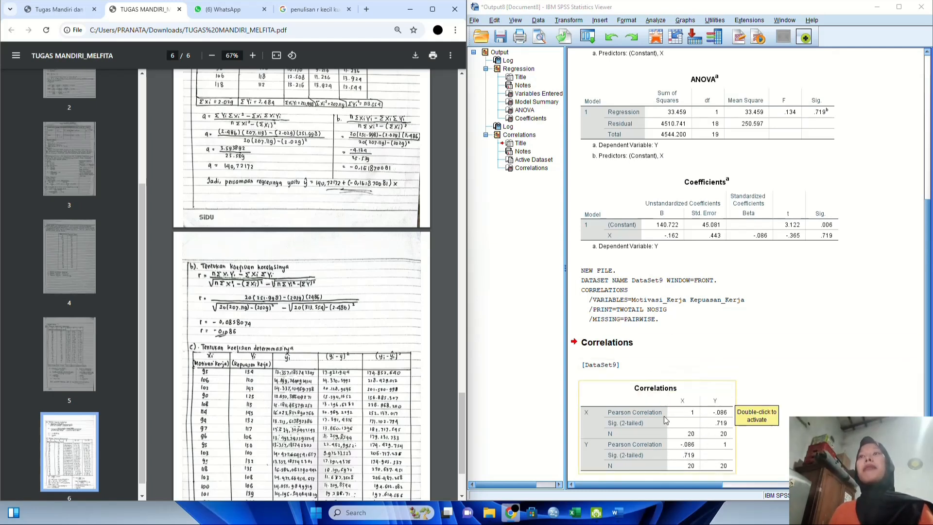
{"action": "left_click", "coordinate": [609, 344]}
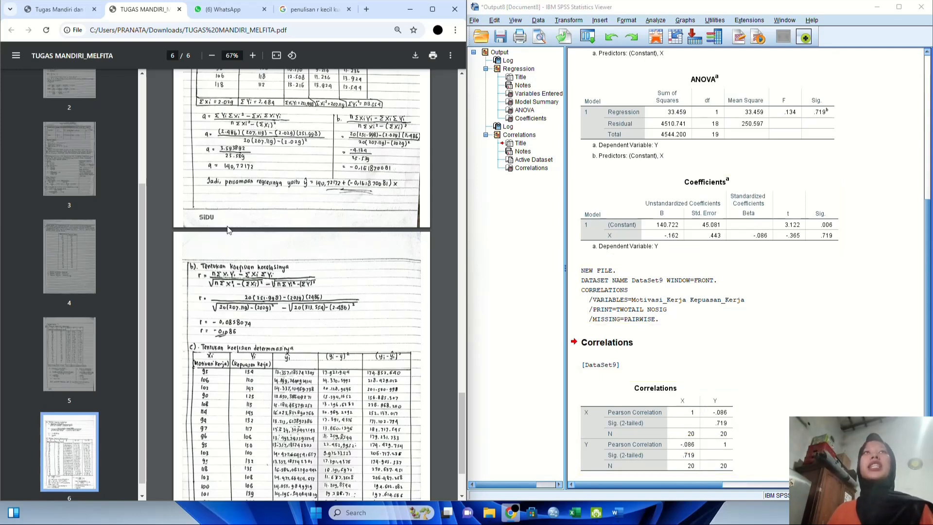
- Review the assignment's question list and examine the manual determination coefficient calculation in part c of the answer PDF, with Chrome maximized
{"action": "left_click", "coordinate": [69, 8]}
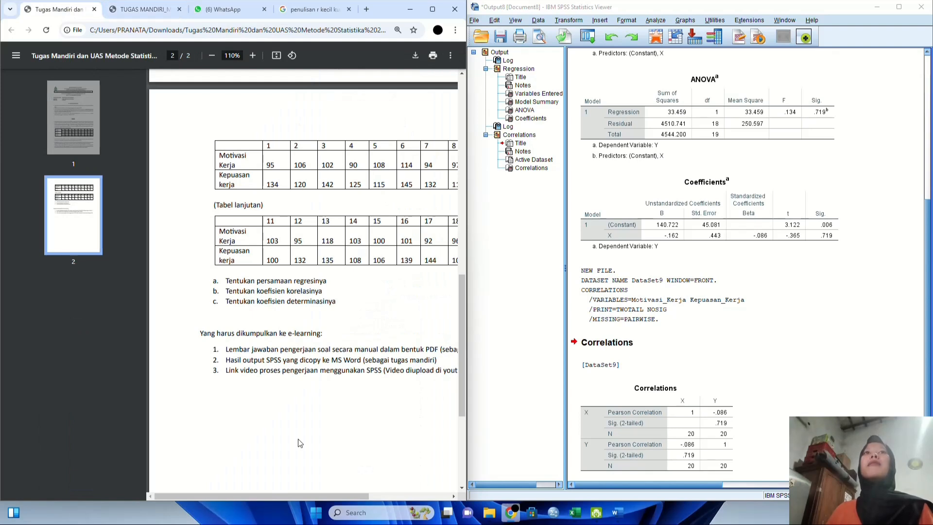
{"action": "left_click_drag", "start_coordinate": [316, 491], "coordinate": [337, 491]}
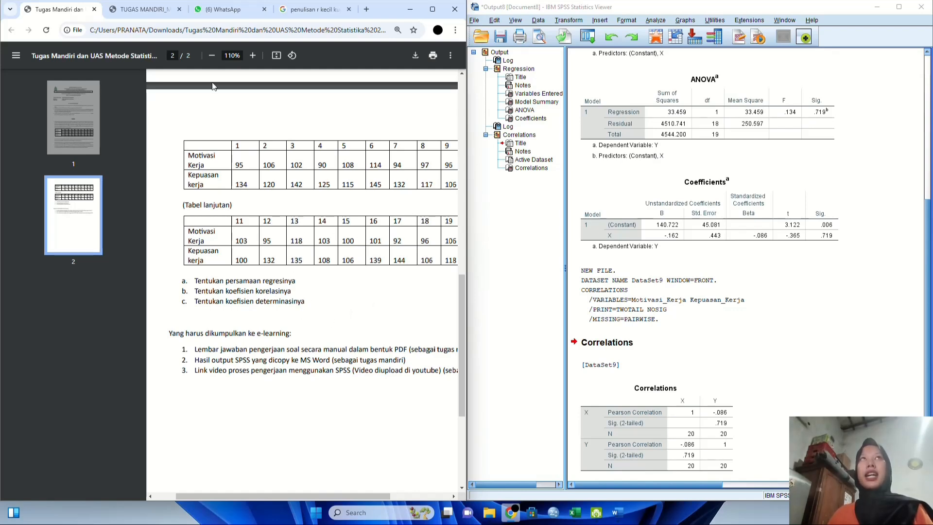
{"action": "left_click", "coordinate": [141, 9]}
{"action": "left_click", "coordinate": [431, 9]}
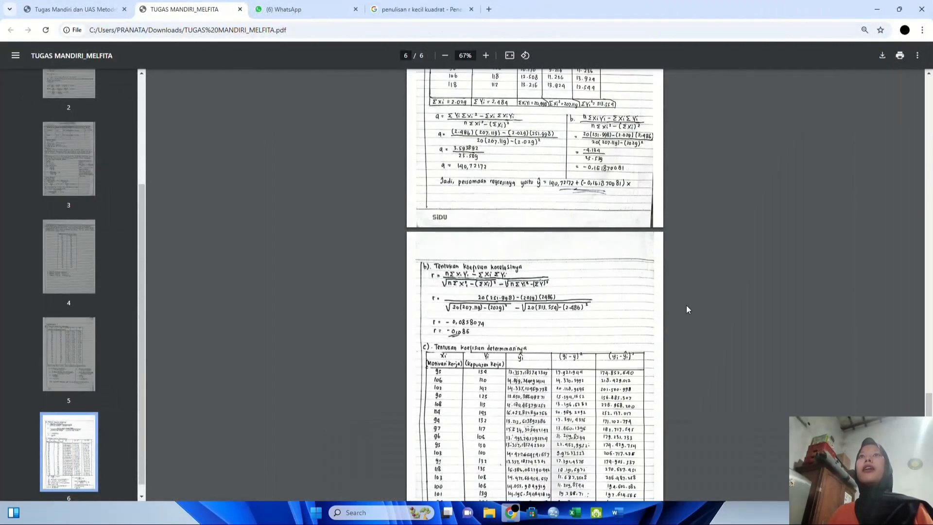
{"action": "scroll", "coordinate": [578, 259], "scroll_direction": "down", "scroll_amount": 1}
{"action": "left_click", "coordinate": [485, 55]}
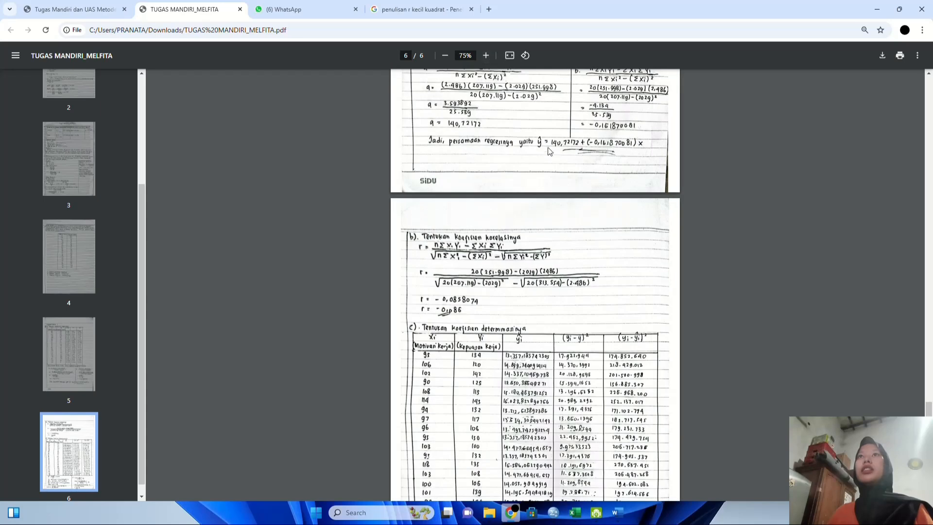
{"action": "scroll", "coordinate": [548, 151], "scroll_direction": "down", "scroll_amount": 2}
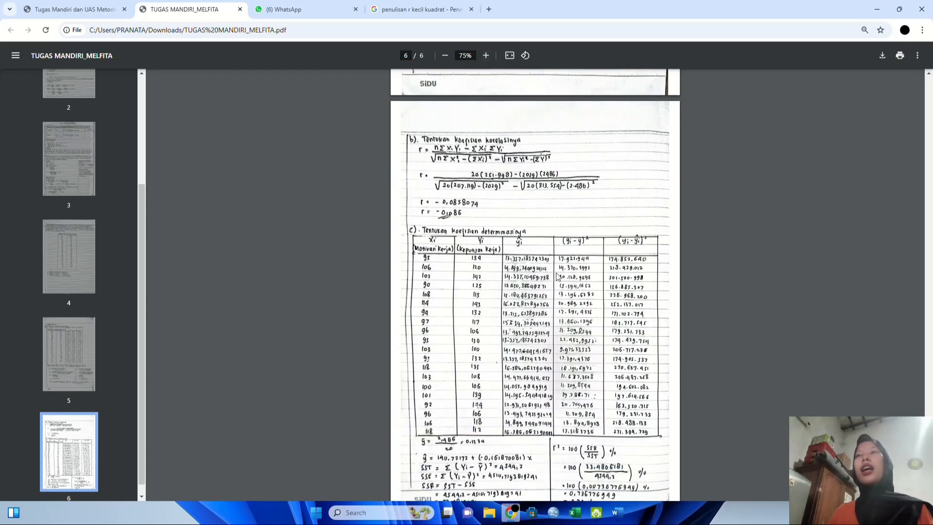
{"action": "scroll", "coordinate": [567, 368], "scroll_direction": "down", "scroll_amount": 1}
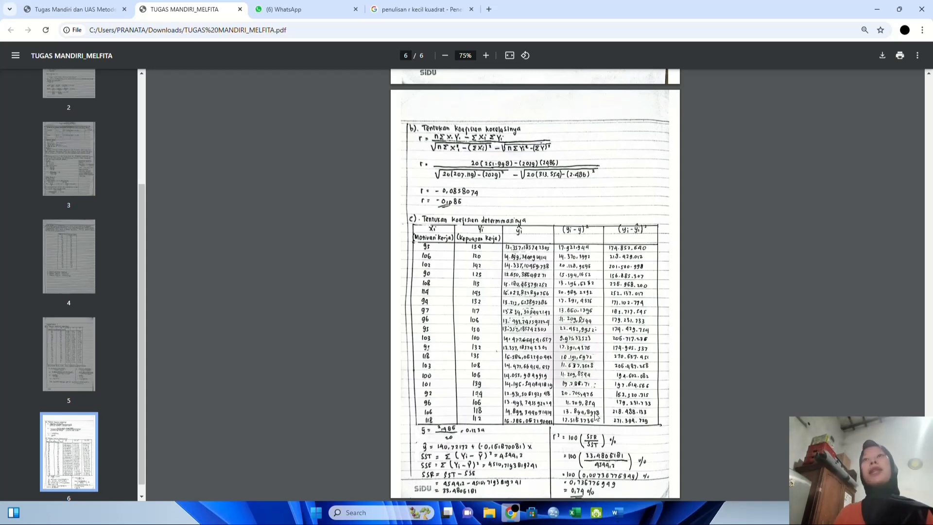
- Switch to the empty Untitled12 [DataSet11] data editor in SPSS and name the first variable Motivasi_Kerja
{"action": "mouse_move", "coordinate": [553, 513]}
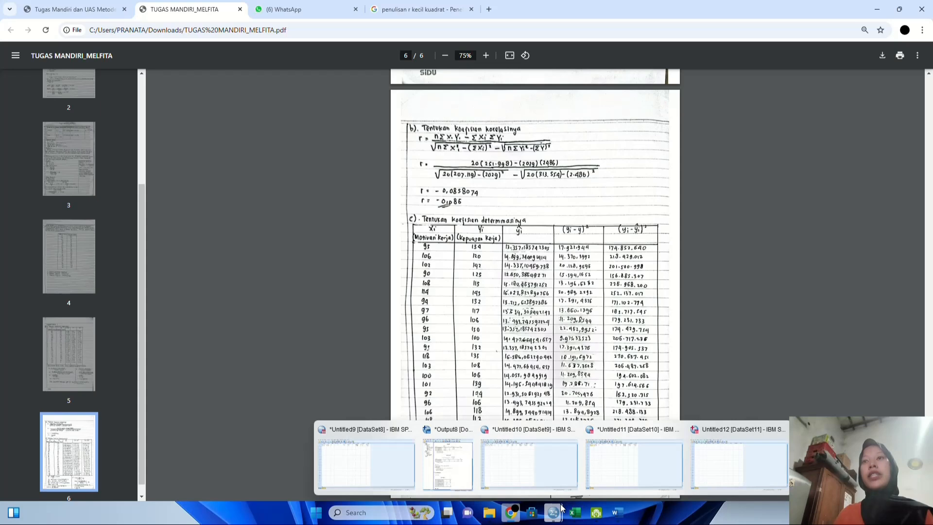
{"action": "left_click", "coordinate": [707, 462]}
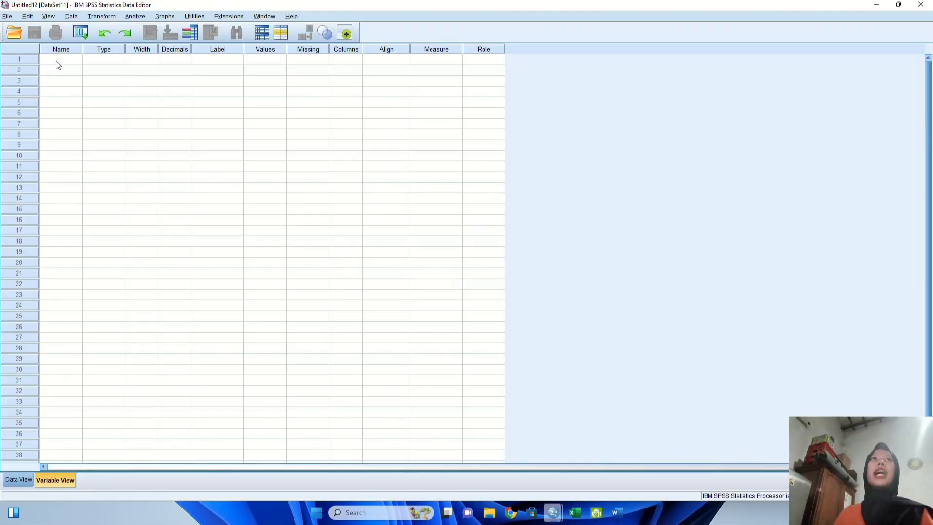
{"action": "type", "text": "Motivas"}
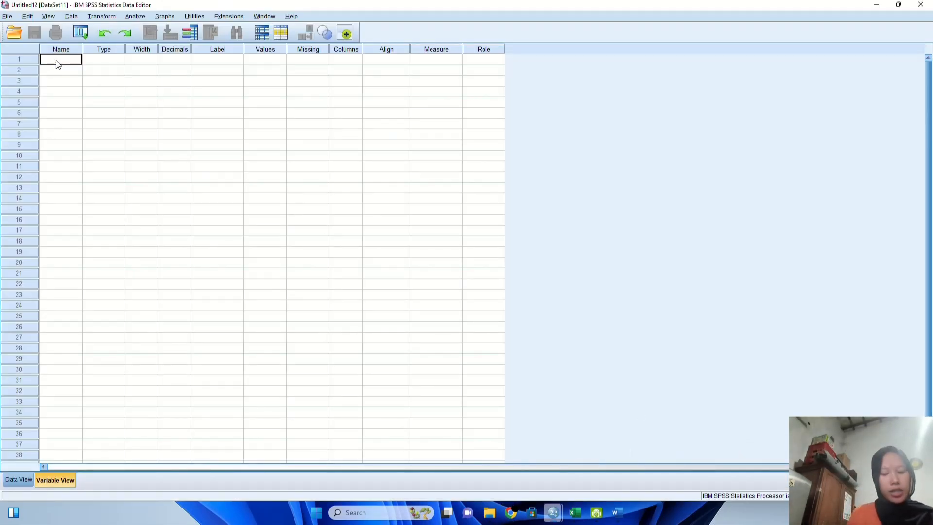
{"action": "type", "text": "i"}
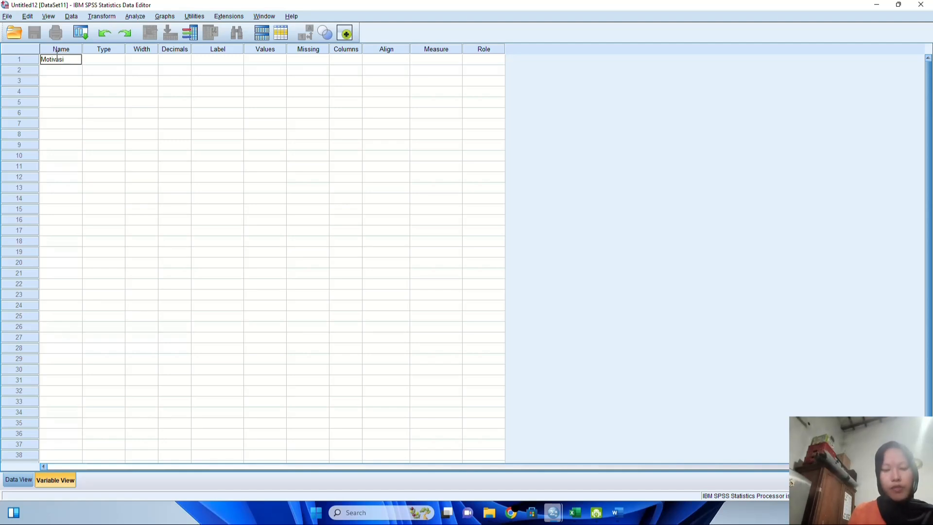
{"action": "type", "text": "_K"}
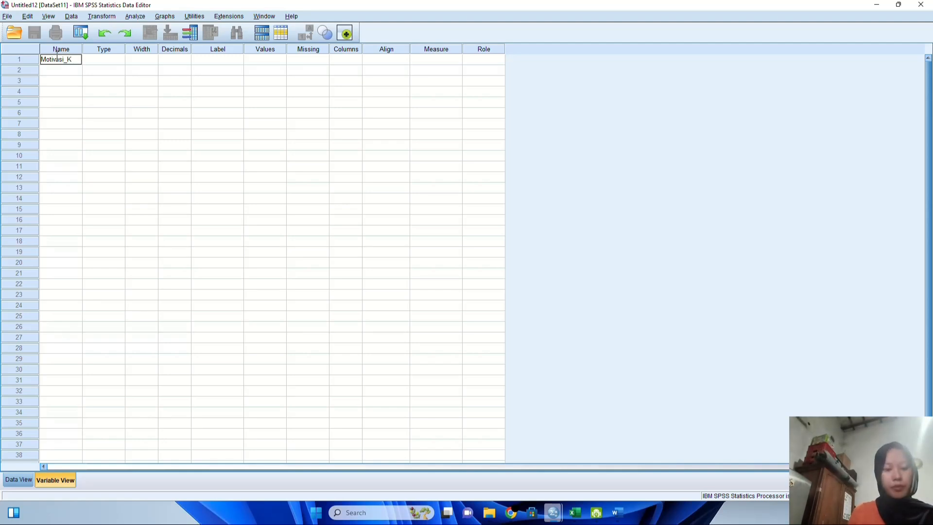
{"action": "type", "text": "erja"}
{"action": "key", "text": "Return"}
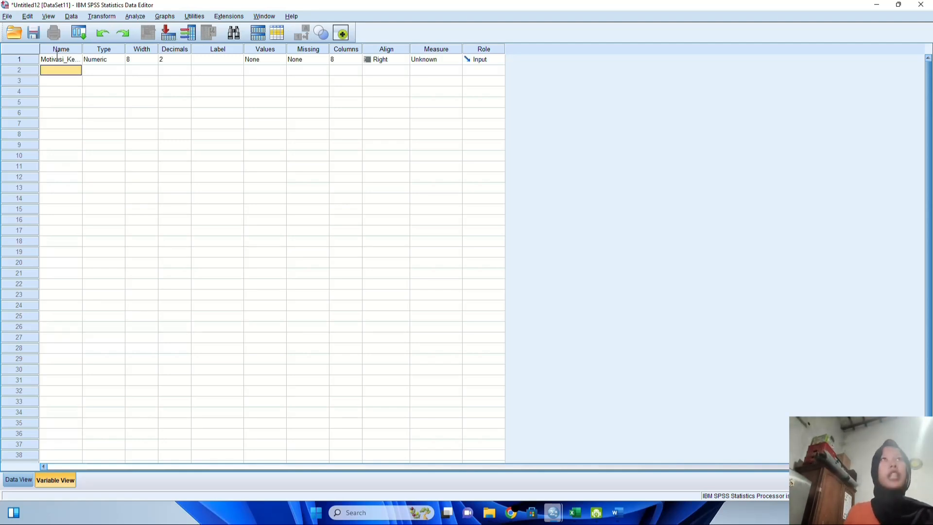
- Name the second variable Kepuasan_Kerja and widen the Name column to fit both full names
{"action": "type", "text": "K"}
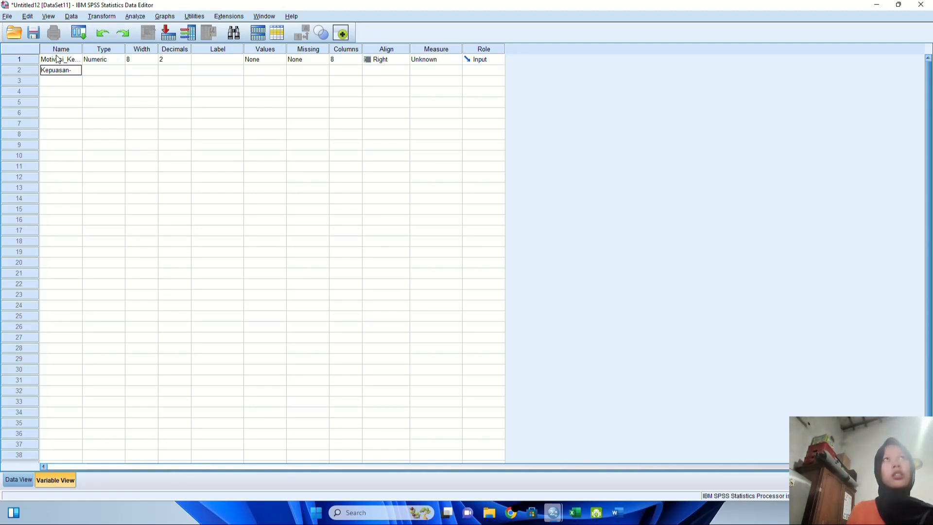
{"action": "type", "text": "epuasan-"}
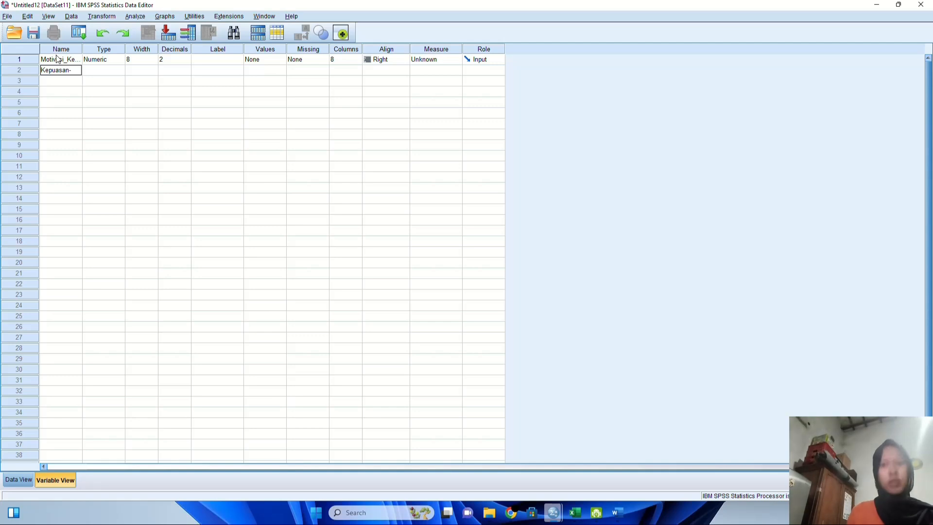
{"action": "key", "text": "BackSpace"}
{"action": "type", "text": "_k"}
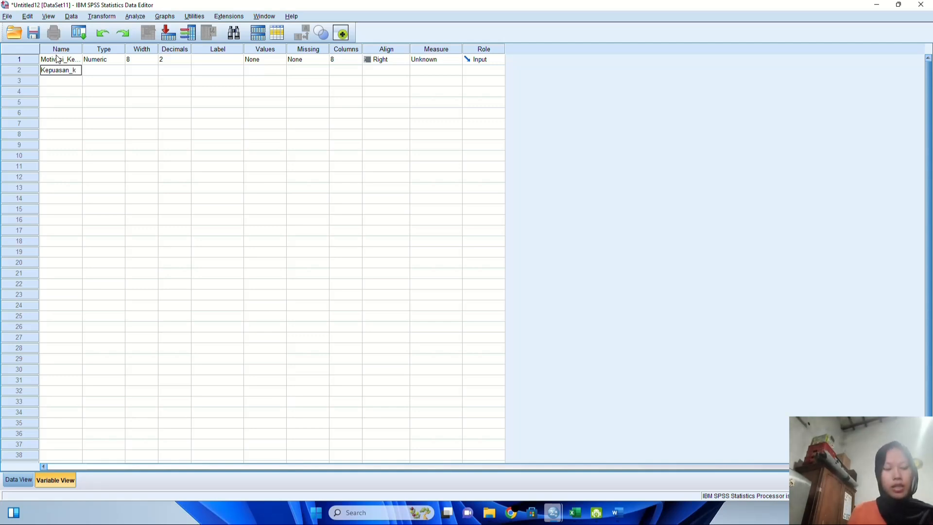
{"action": "type", "text": "E"}
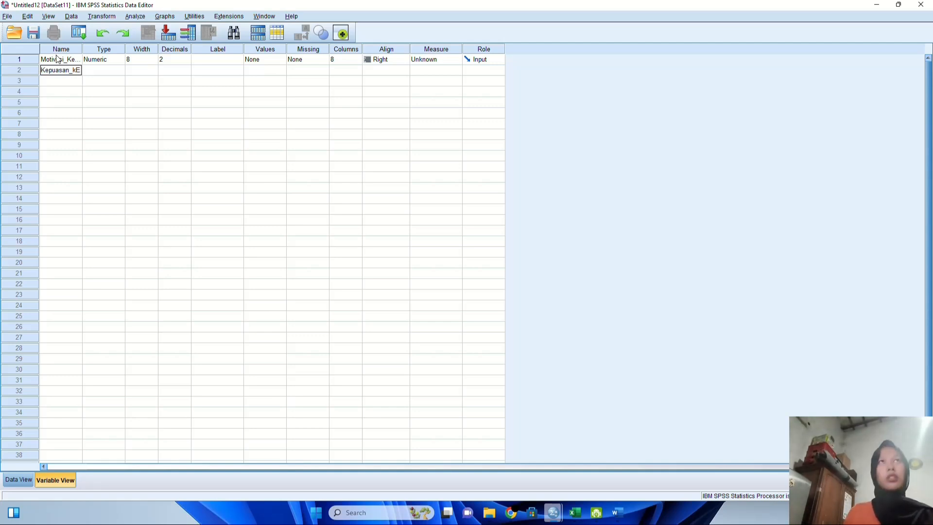
{"action": "type", "text": "Ke"}
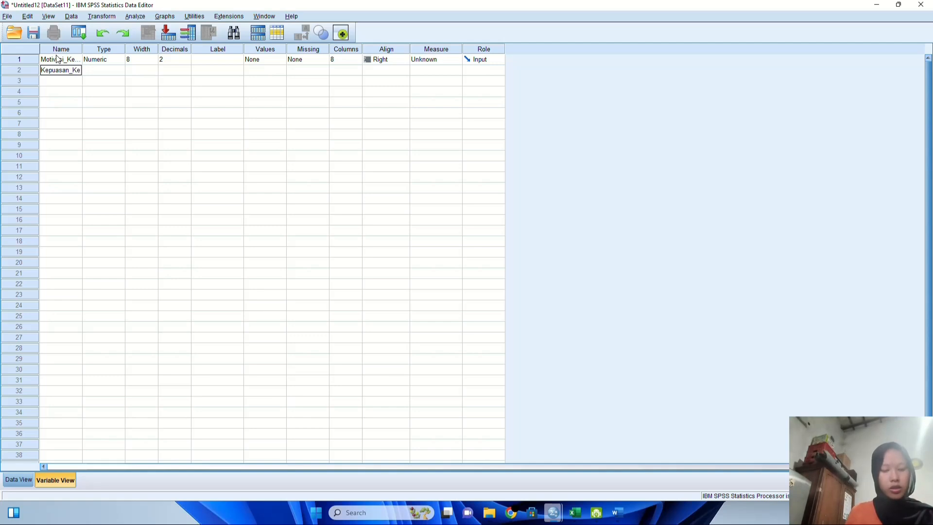
{"action": "type", "text": "rja"}
{"action": "key", "text": "Return"}
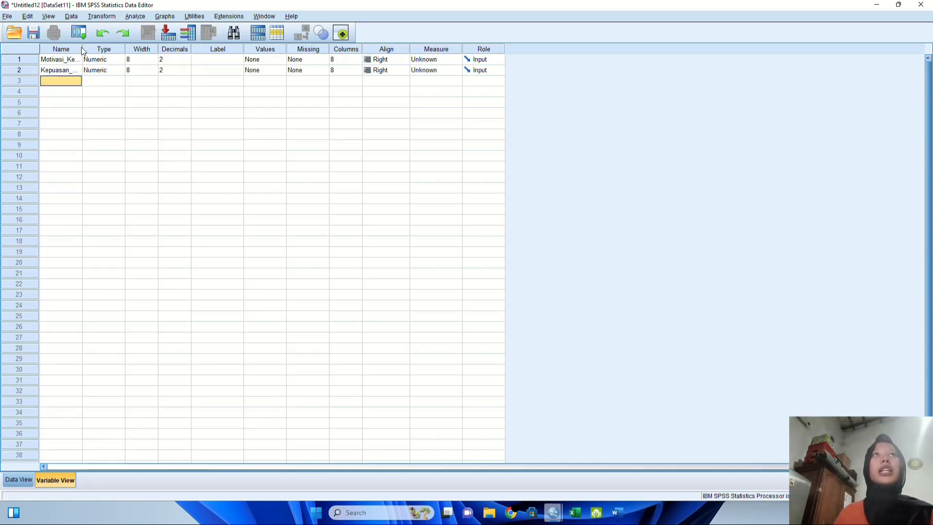
{"action": "left_click_drag", "start_coordinate": [83, 49], "coordinate": [92, 51]}
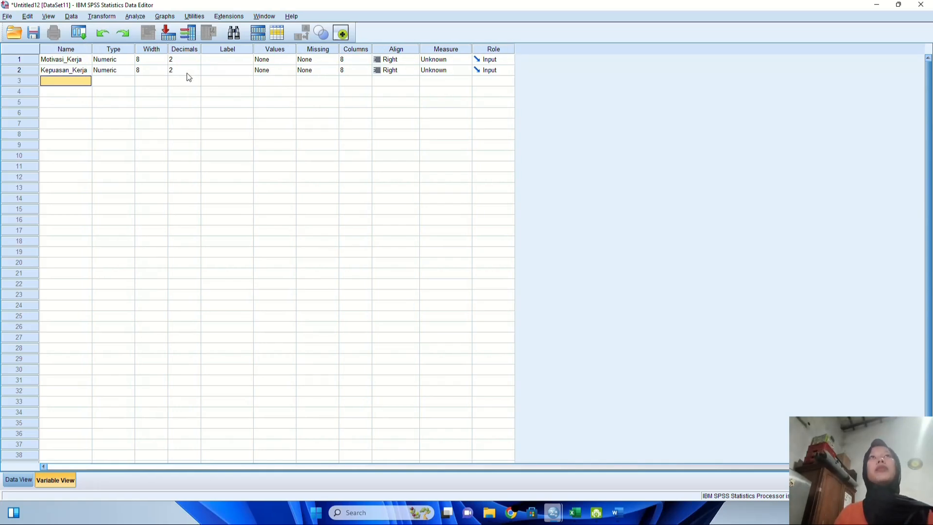
- Set the decimals of both variables to 0 and label Motivasi_Kerja as X and Kepuasan_Kerja as Y
{"action": "left_click", "coordinate": [190, 60]}
{"action": "left_click", "coordinate": [197, 61]}
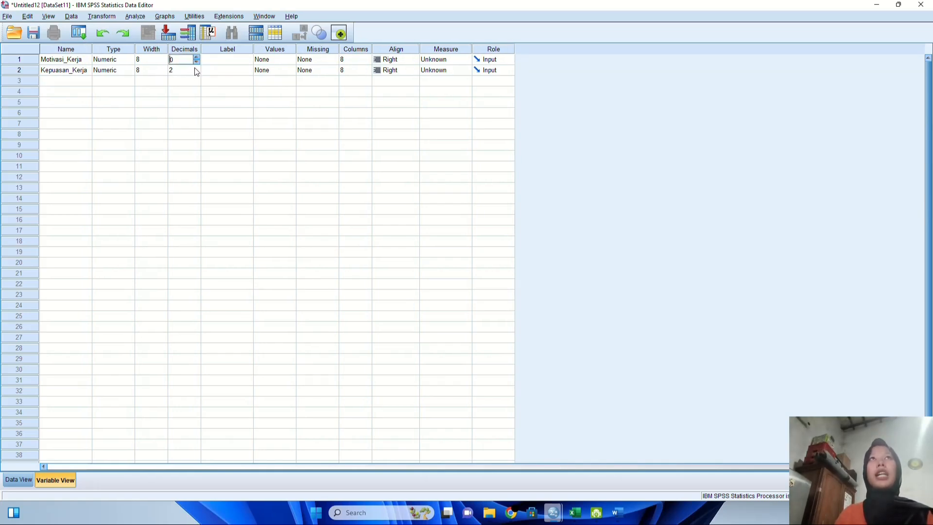
{"action": "left_click", "coordinate": [236, 60]}
{"action": "type", "text": "X"}
{"action": "key", "text": "Return"}
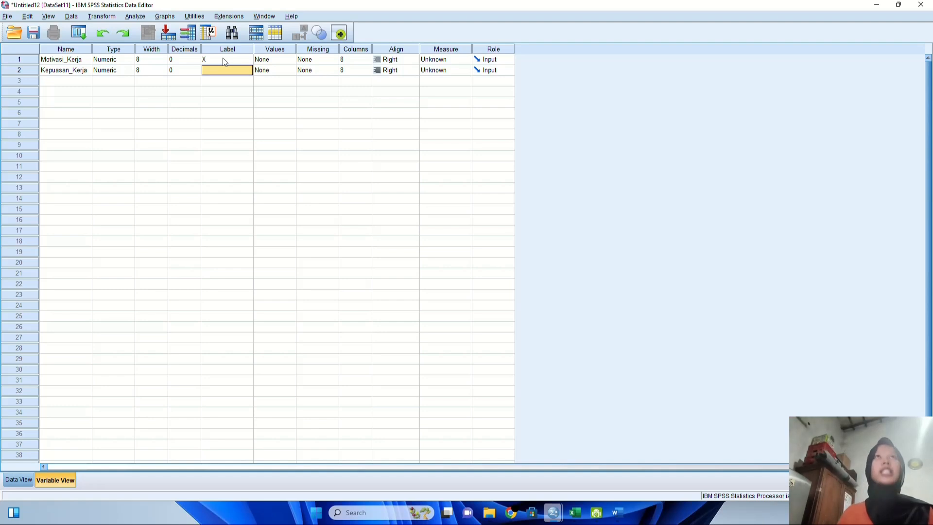
{"action": "type", "text": "Y"}
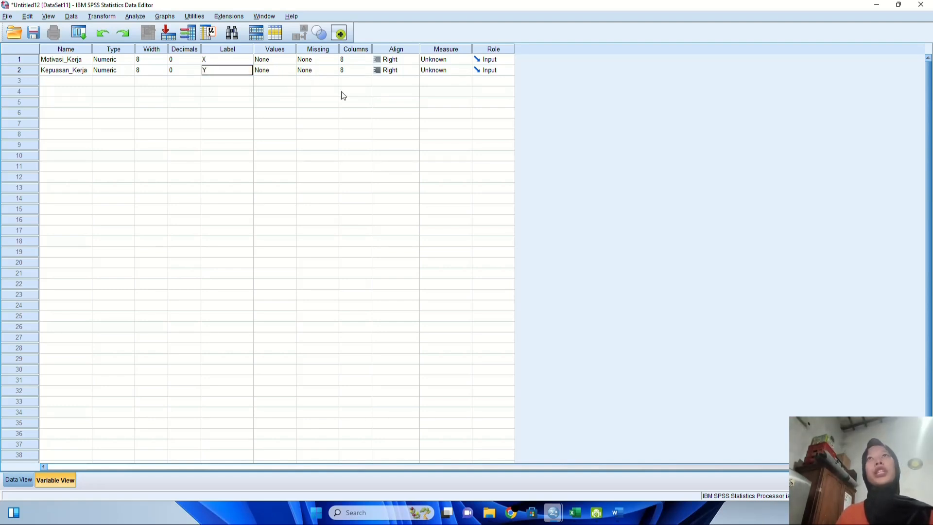
- Set the measure of both Motivasi_Kerja and Kepuasan_Kerja to Scale
{"action": "left_click", "coordinate": [453, 59]}
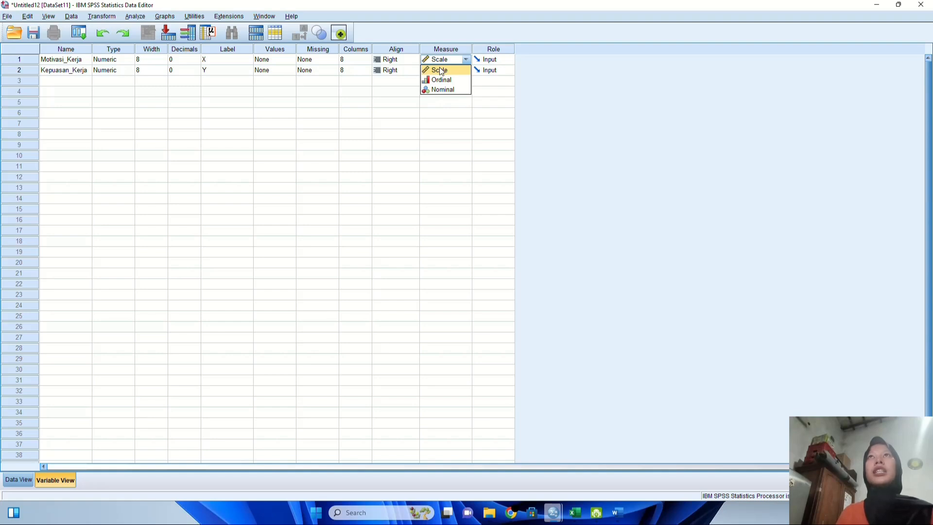
{"action": "left_click", "coordinate": [440, 69]}
{"action": "left_click", "coordinate": [439, 70]}
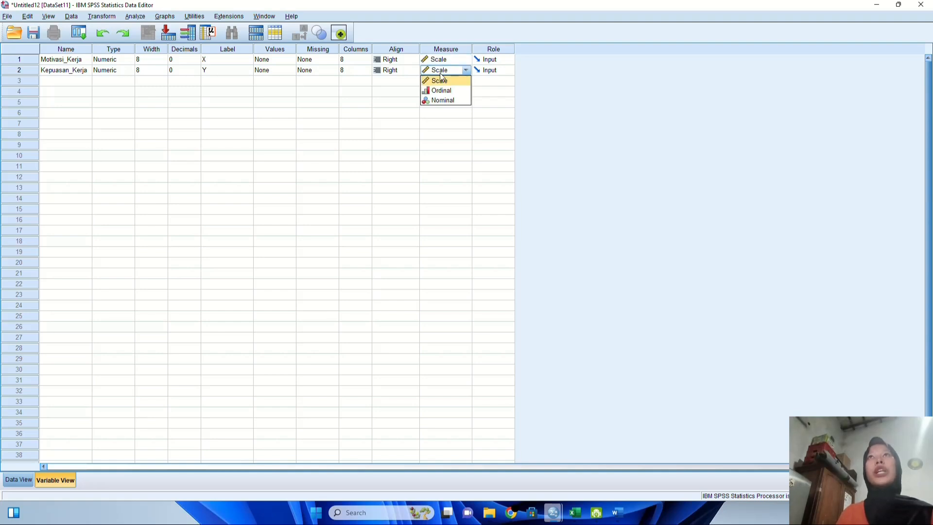
{"action": "left_click", "coordinate": [440, 79]}
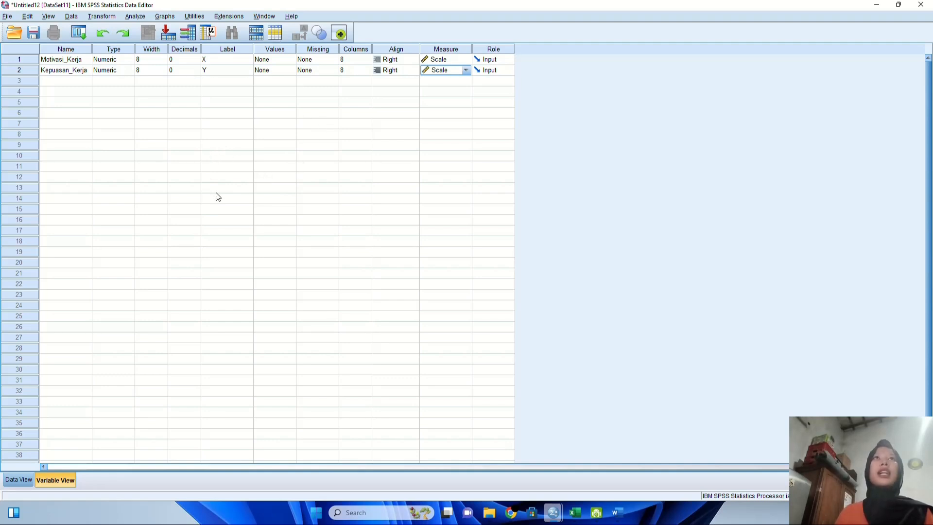
- Show the data grid and widen the Motivasi_Kerja and Kepuasan_Kerja columns so each name fits on one line
{"action": "left_click", "coordinate": [19, 480]}
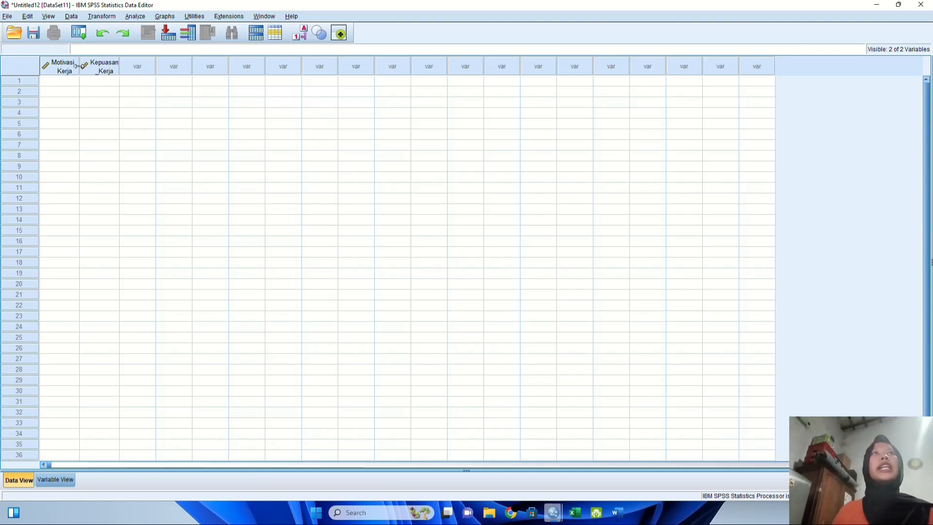
{"action": "left_click_drag", "start_coordinate": [78, 67], "coordinate": [171, 60]}
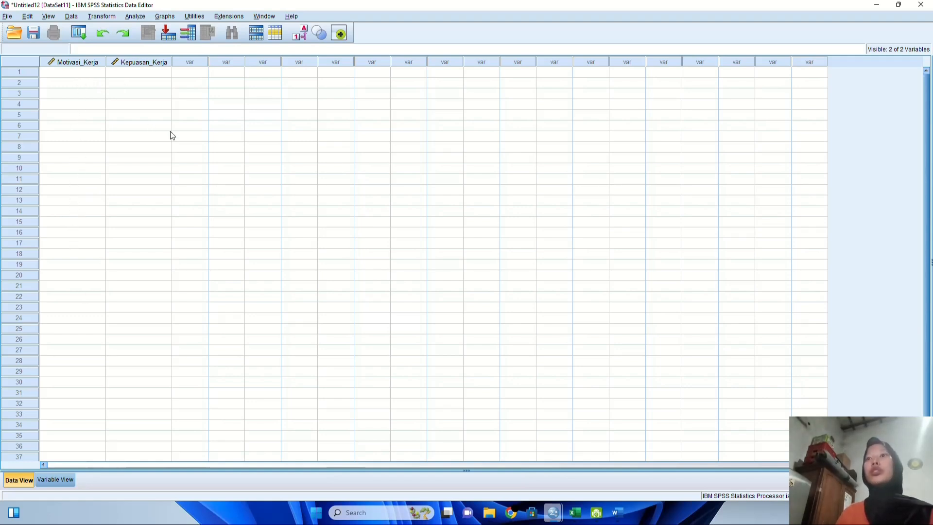
- Copy the Motivasi Kerja values in A2:A21 of the Book1 workbook and paste them into the SPSS Motivasi_Kerja column from row 1
{"action": "left_click", "coordinate": [574, 512]}
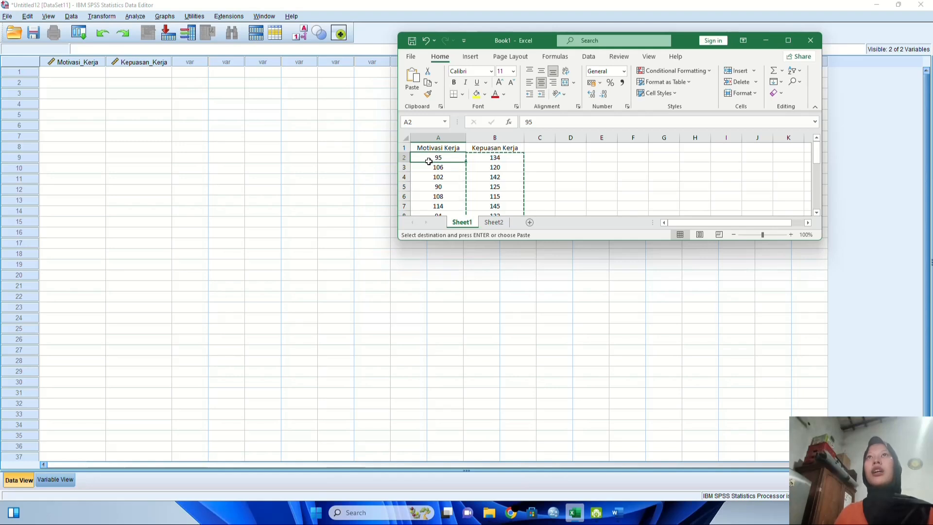
{"action": "left_click_drag", "start_coordinate": [427, 156], "coordinate": [442, 194]}
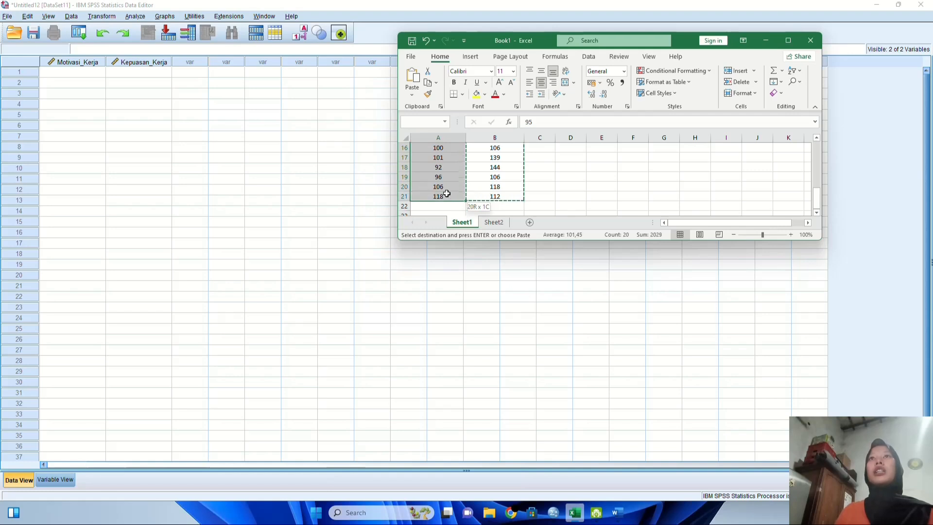
{"action": "right_click", "coordinate": [448, 197]}
{"action": "left_click", "coordinate": [459, 201]}
{"action": "scroll", "coordinate": [437, 174], "scroll_direction": "up", "scroll_amount": 5}
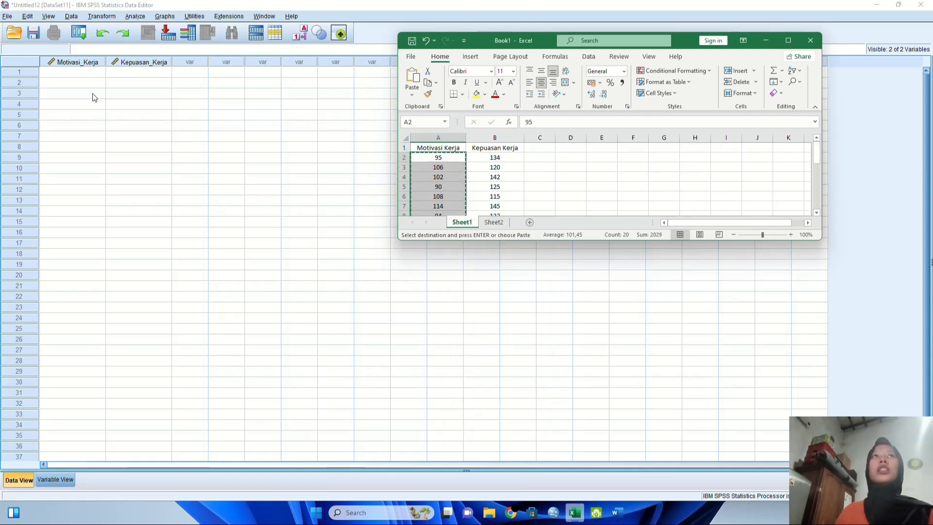
{"action": "left_click", "coordinate": [77, 72]}
{"action": "right_click", "coordinate": [77, 72]}
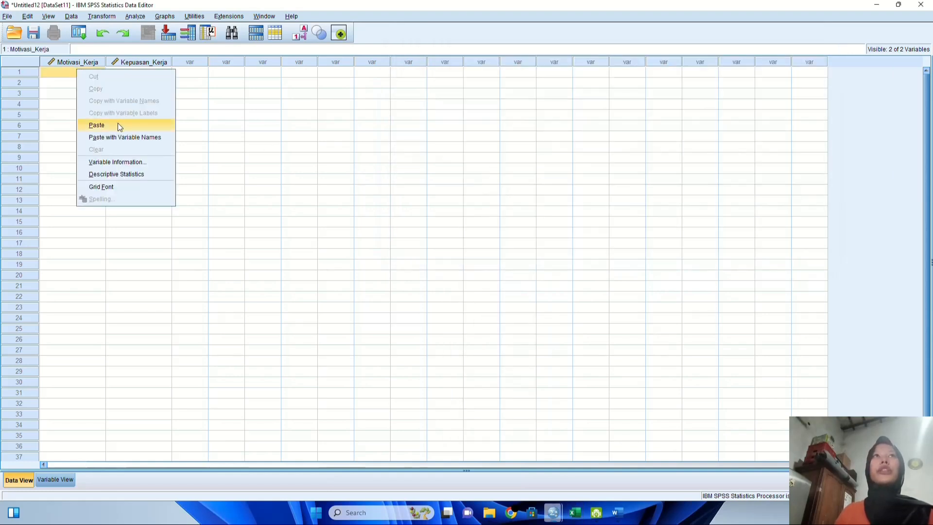
{"action": "left_click", "coordinate": [117, 124]}
- Copy the Kepuasan Kerja values in B2:B21 of the Book1 workbook and paste them into the SPSS Kepuasan_Kerja column from row 1
{"action": "left_click", "coordinate": [575, 508]}
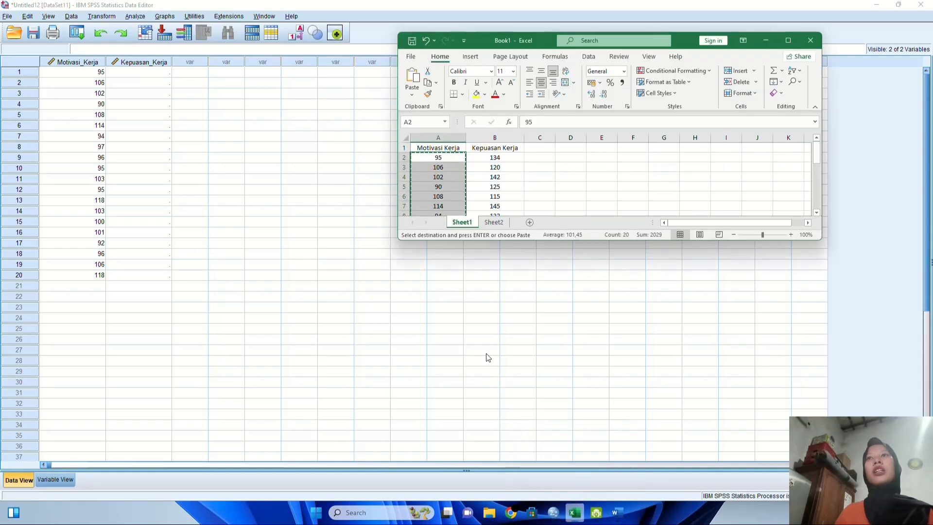
{"action": "left_click", "coordinate": [477, 160]}
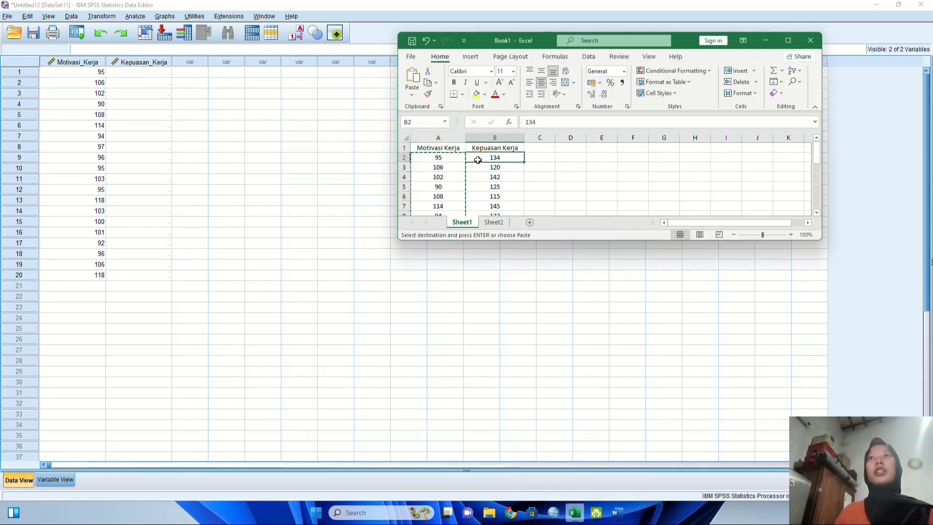
{"action": "left_click_drag", "start_coordinate": [485, 166], "coordinate": [501, 196]}
{"action": "right_click", "coordinate": [501, 197]}
{"action": "left_click", "coordinate": [510, 204]}
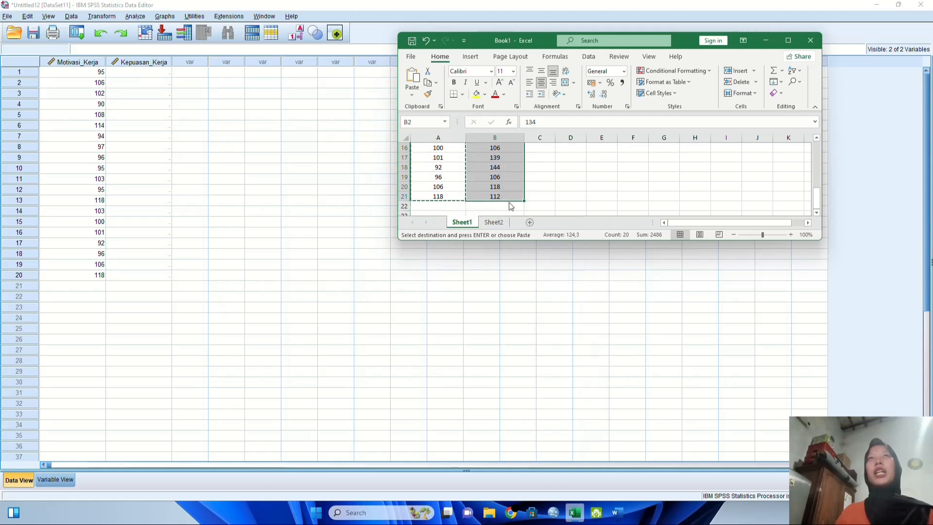
{"action": "left_click", "coordinate": [139, 75]}
{"action": "right_click", "coordinate": [139, 74]}
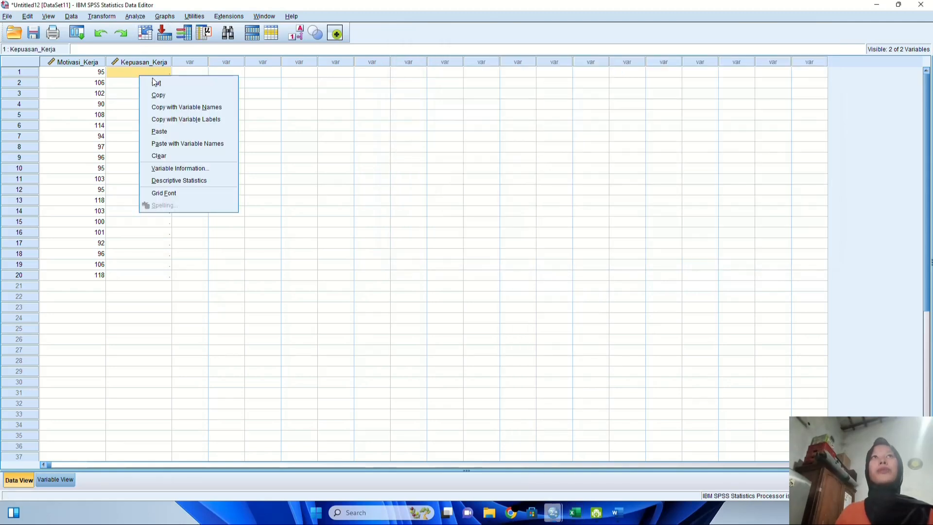
{"action": "left_click", "coordinate": [176, 133]}
{"action": "scroll", "coordinate": [143, 389], "scroll_direction": "down", "scroll_amount": 5}
{"action": "left_click", "coordinate": [143, 391]}
{"action": "scroll", "coordinate": [142, 390], "scroll_direction": "up", "scroll_amount": 5}
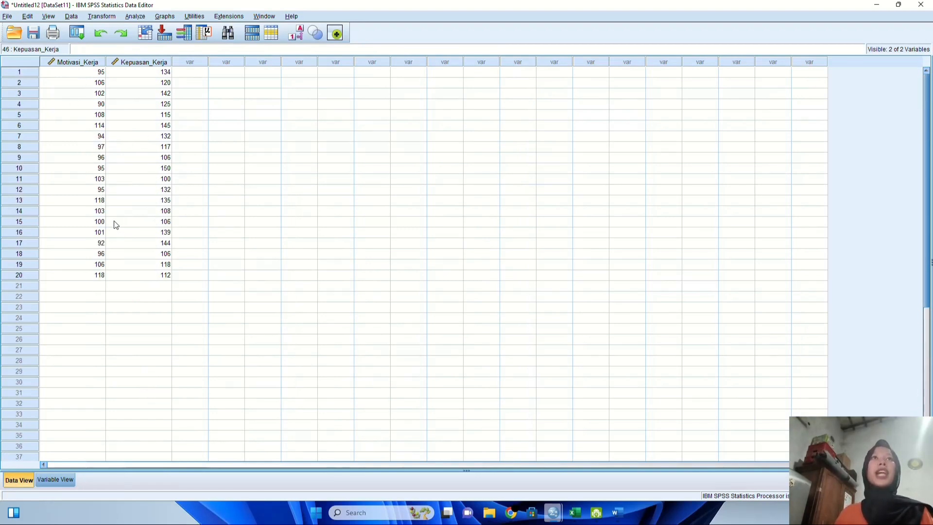
- Run a linear regression with Kepuasan_Kerja as the dependent variable and Motivasi_Kerja as the independent variable
{"action": "left_click", "coordinate": [66, 482]}
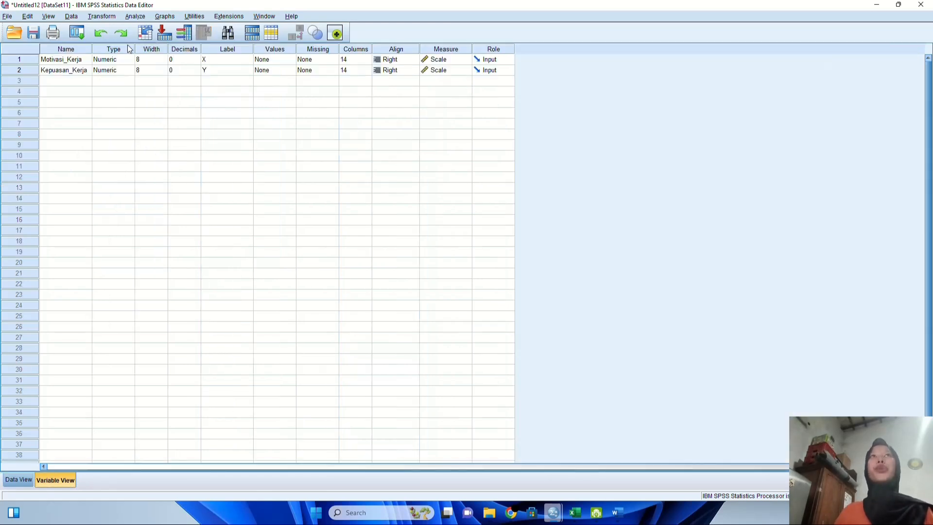
{"action": "left_click", "coordinate": [127, 17]}
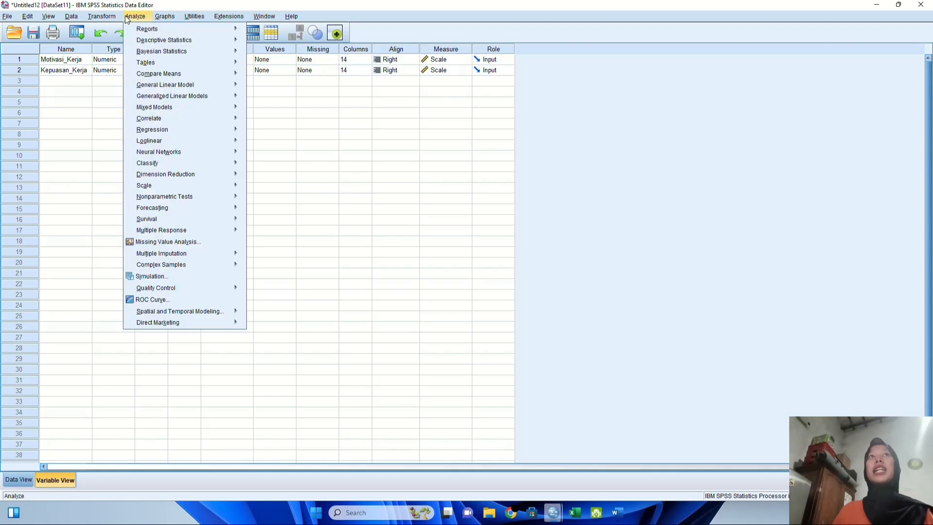
{"action": "mouse_move", "coordinate": [166, 132]}
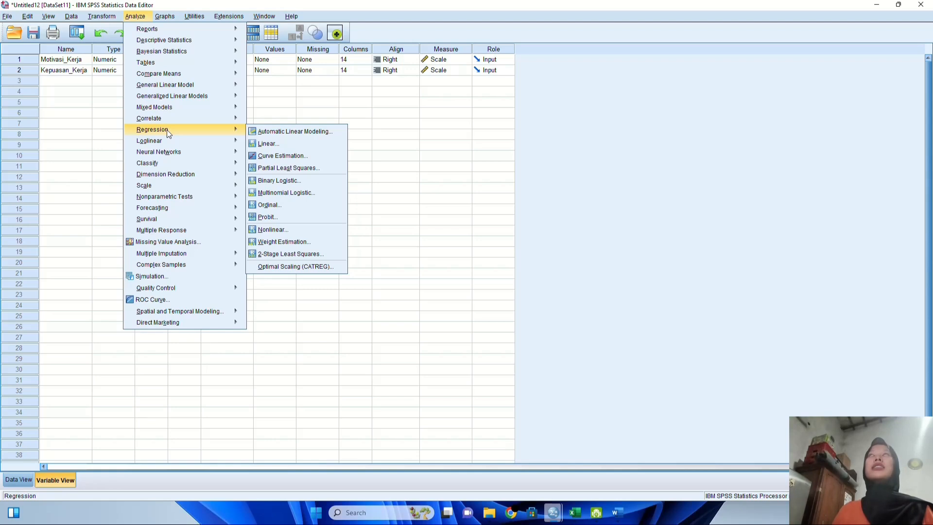
{"action": "left_click", "coordinate": [256, 143]}
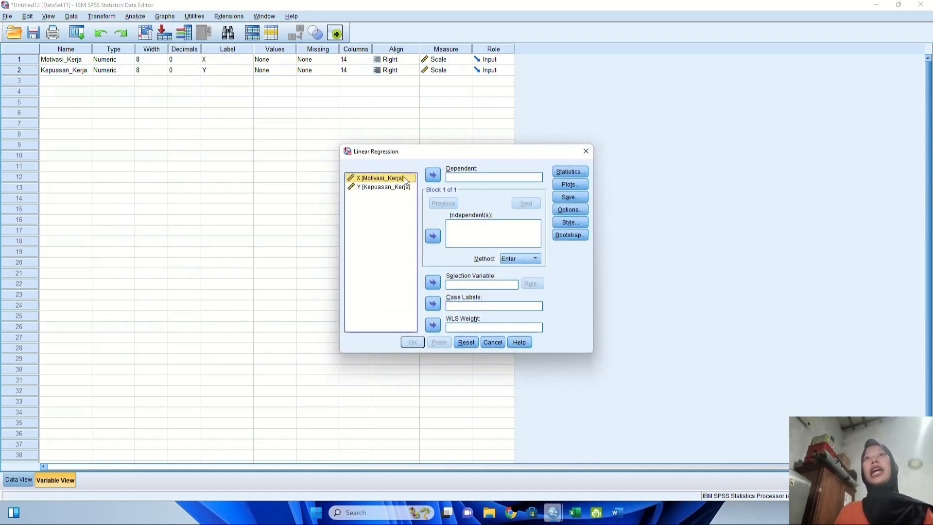
{"action": "left_click", "coordinate": [433, 237]}
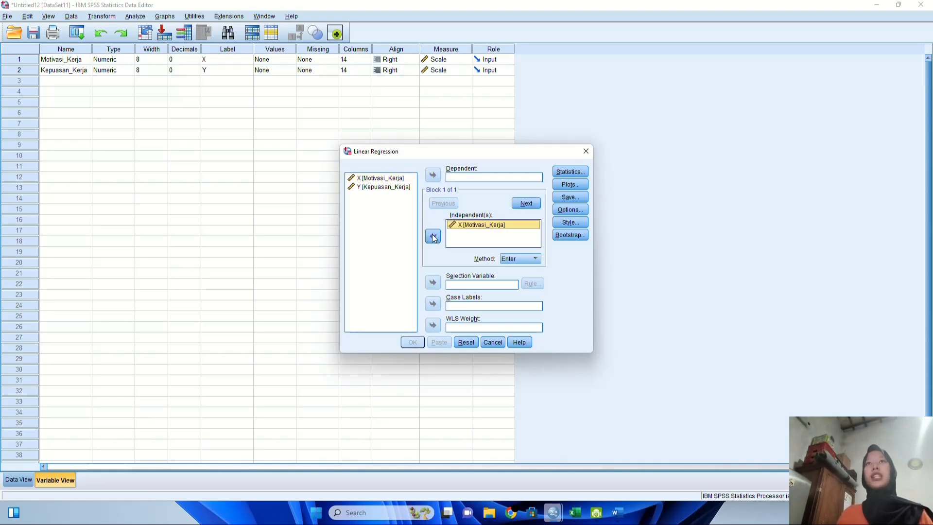
{"action": "left_click", "coordinate": [402, 191]}
{"action": "left_click", "coordinate": [433, 175]}
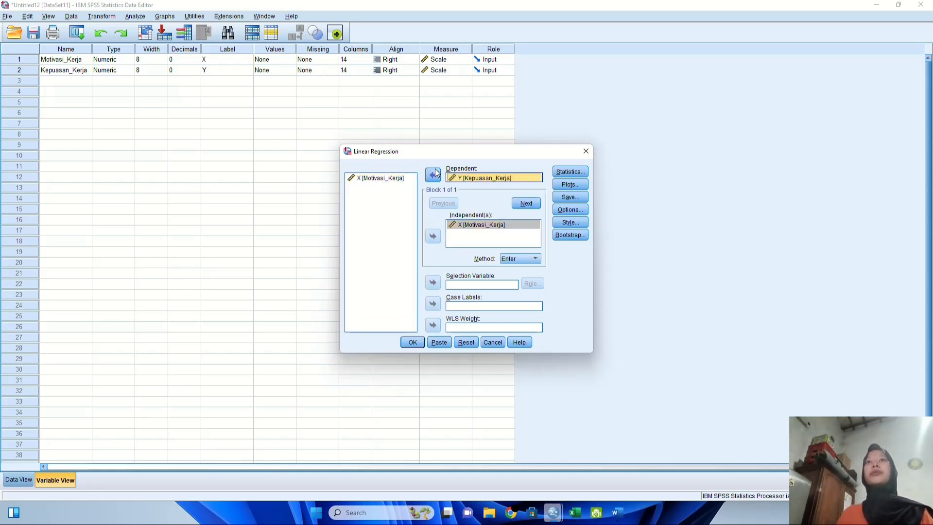
{"action": "left_click", "coordinate": [411, 343]}
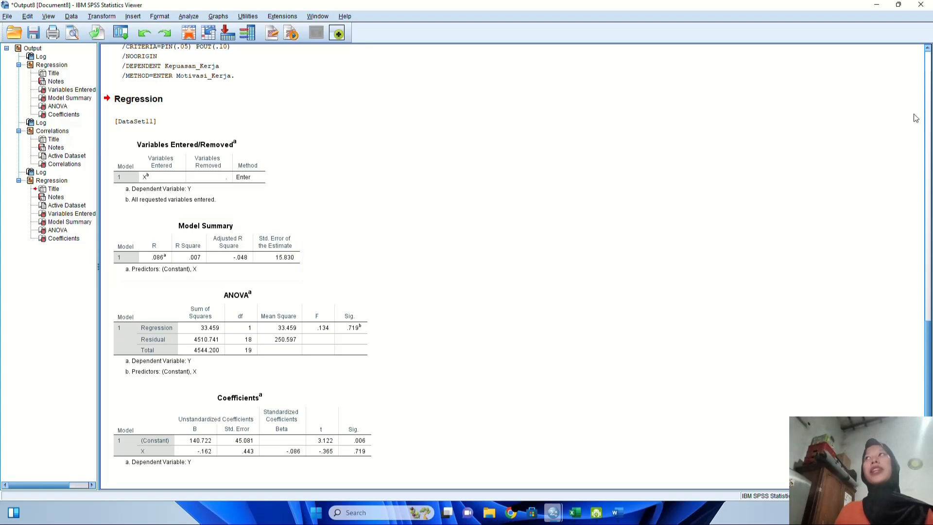
- Place the regression output side by side with the handwritten-calculation PDF and compare the correlation and determination coefficients
{"action": "mouse_move", "coordinate": [899, 7]}
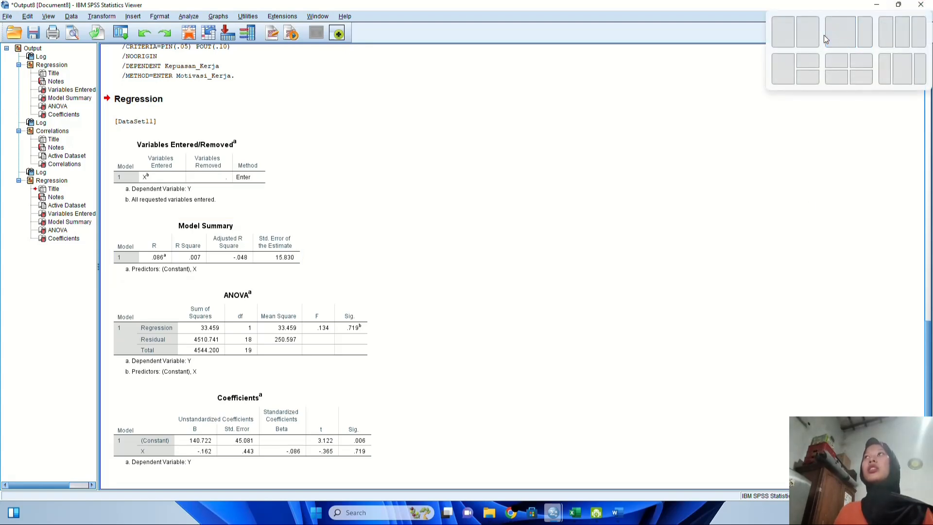
{"action": "left_click", "coordinate": [807, 31]}
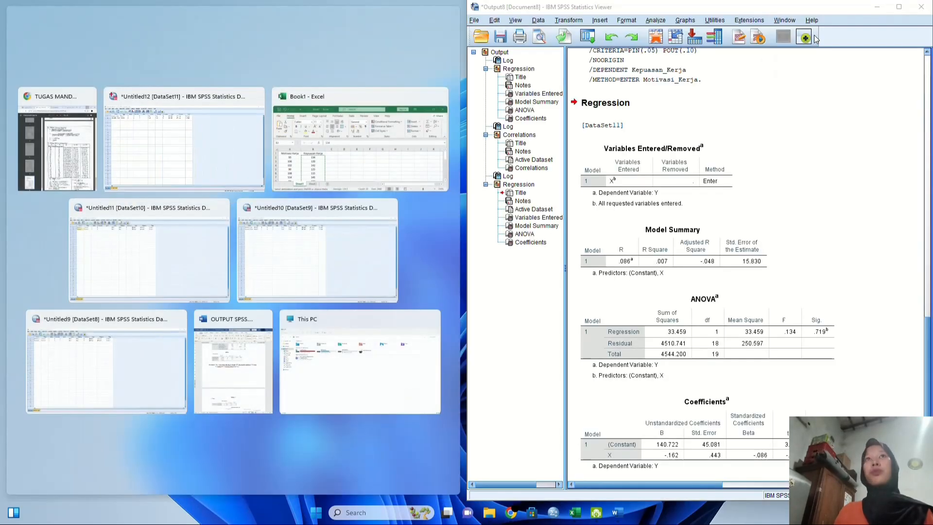
{"action": "left_click", "coordinate": [31, 123]}
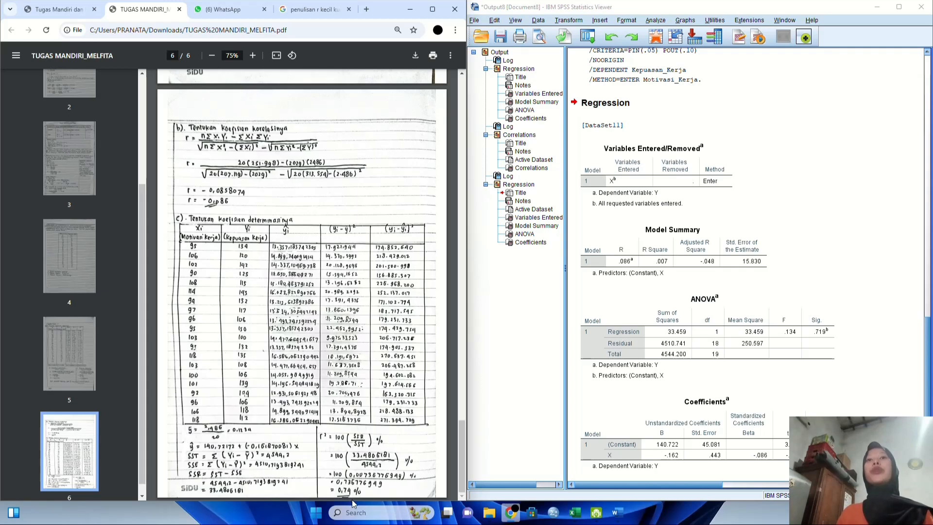
{"action": "left_click", "coordinate": [607, 245]}
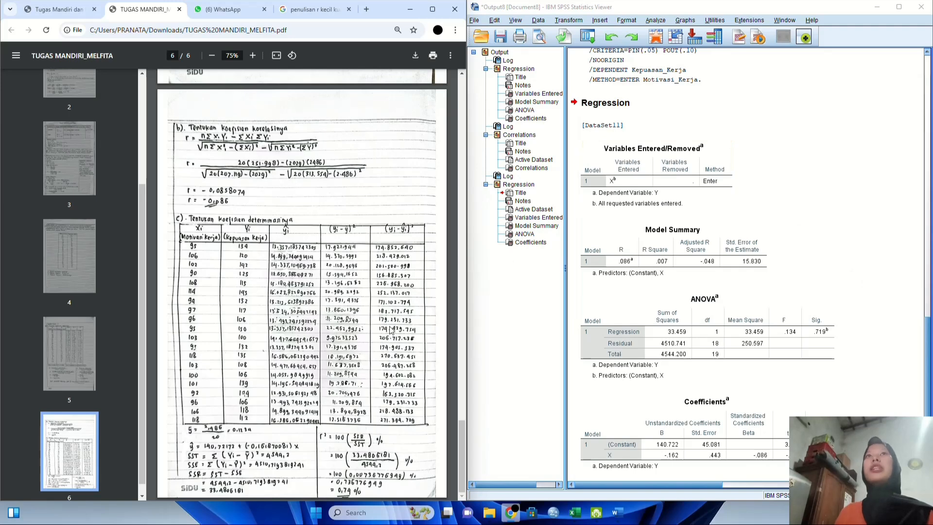
{"action": "key", "text": "super+d"}
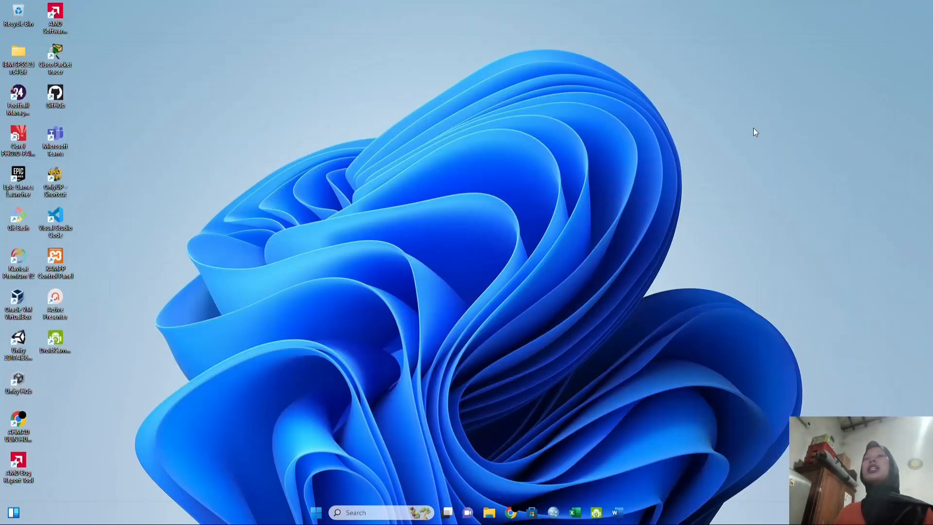